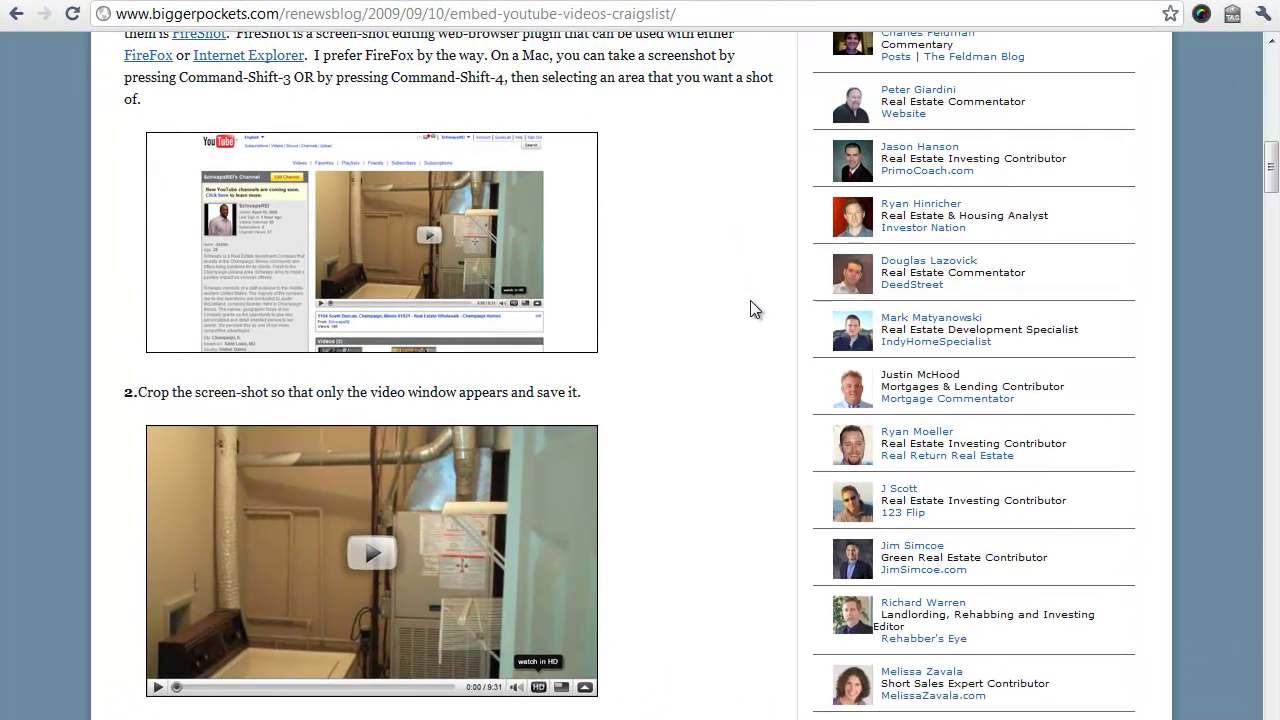
Scroll up to the article title 'How to Embed YouTube Videos in CraigsList' and 'The issue' section
{"action": "scroll", "coordinate": [755, 305], "scroll_direction": "up", "scroll_amount": 5}
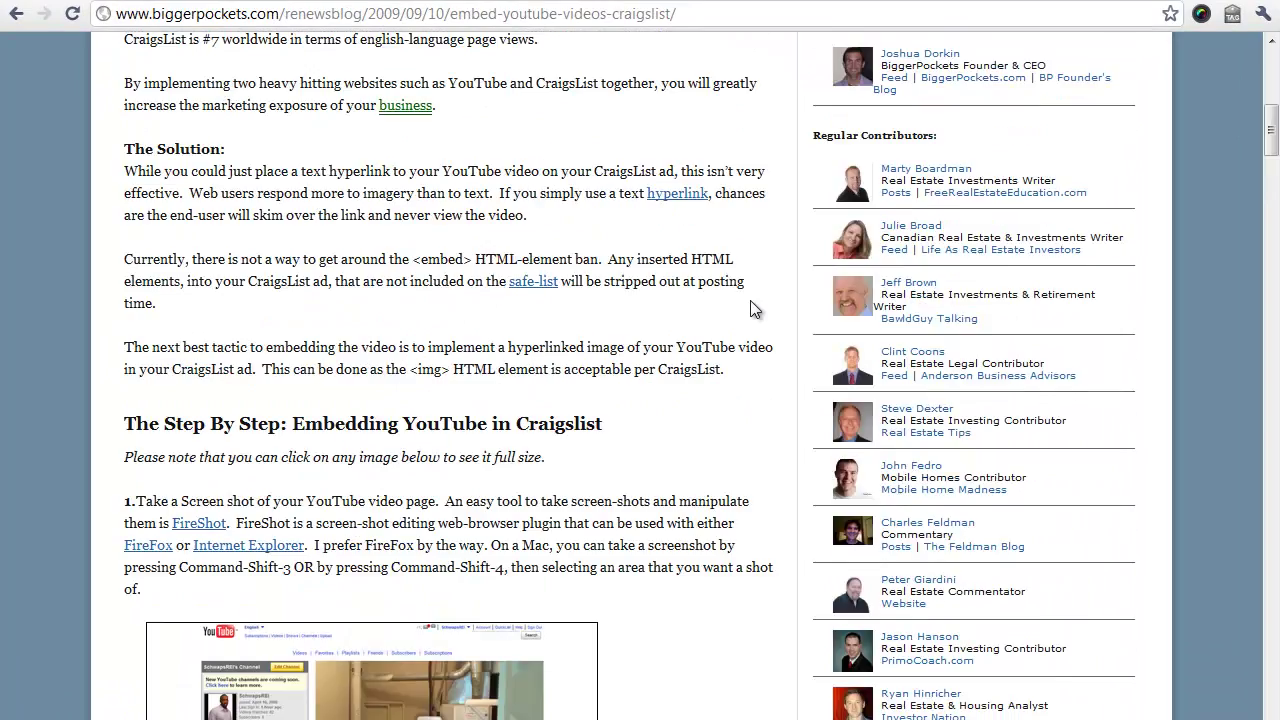
{"action": "scroll", "coordinate": [750, 318], "scroll_direction": "up", "scroll_amount": 3}
{"action": "scroll", "coordinate": [740, 325], "scroll_direction": "up", "scroll_amount": 2}
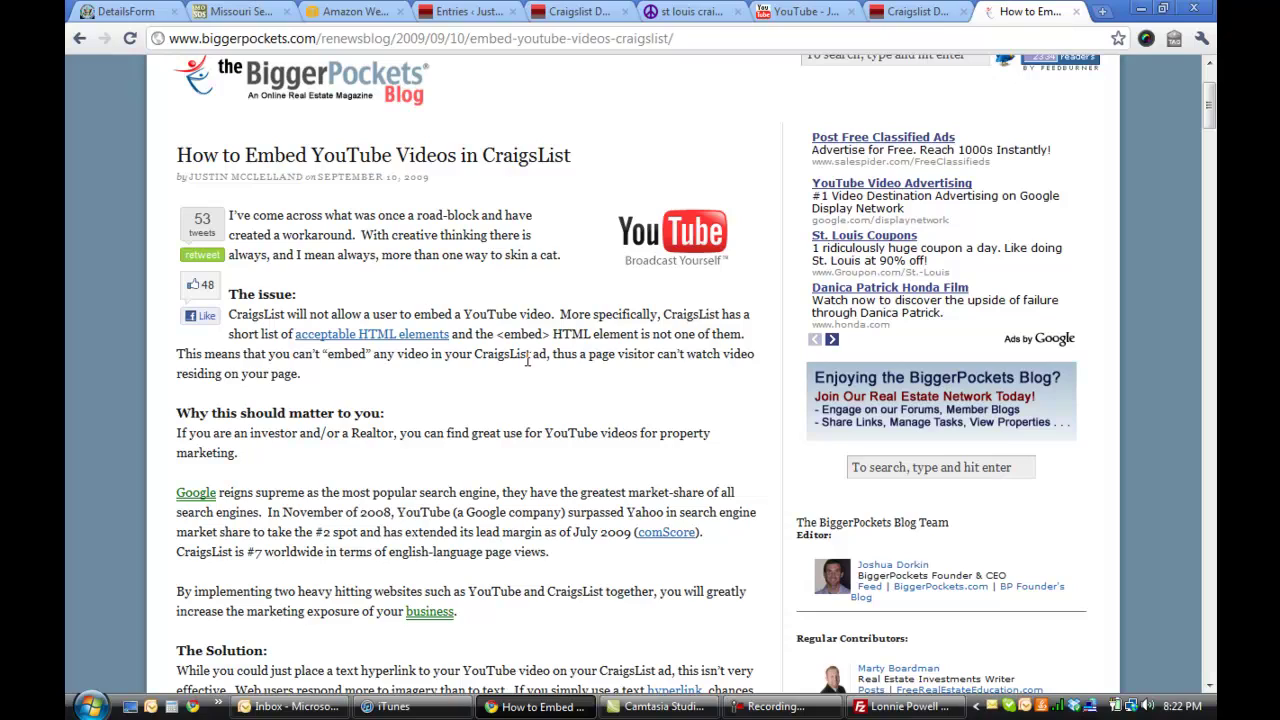
{"action": "scroll", "coordinate": [527, 366], "scroll_direction": "down", "scroll_amount": 4}
{"action": "scroll", "coordinate": [527, 366], "scroll_direction": "down", "scroll_amount": 2}
{"action": "scroll", "coordinate": [527, 366], "scroll_direction": "down", "scroll_amount": 5}
{"action": "scroll", "coordinate": [527, 366], "scroll_direction": "down", "scroll_amount": 1}
{"action": "scroll", "coordinate": [653, 400], "scroll_direction": "down", "scroll_amount": 5}
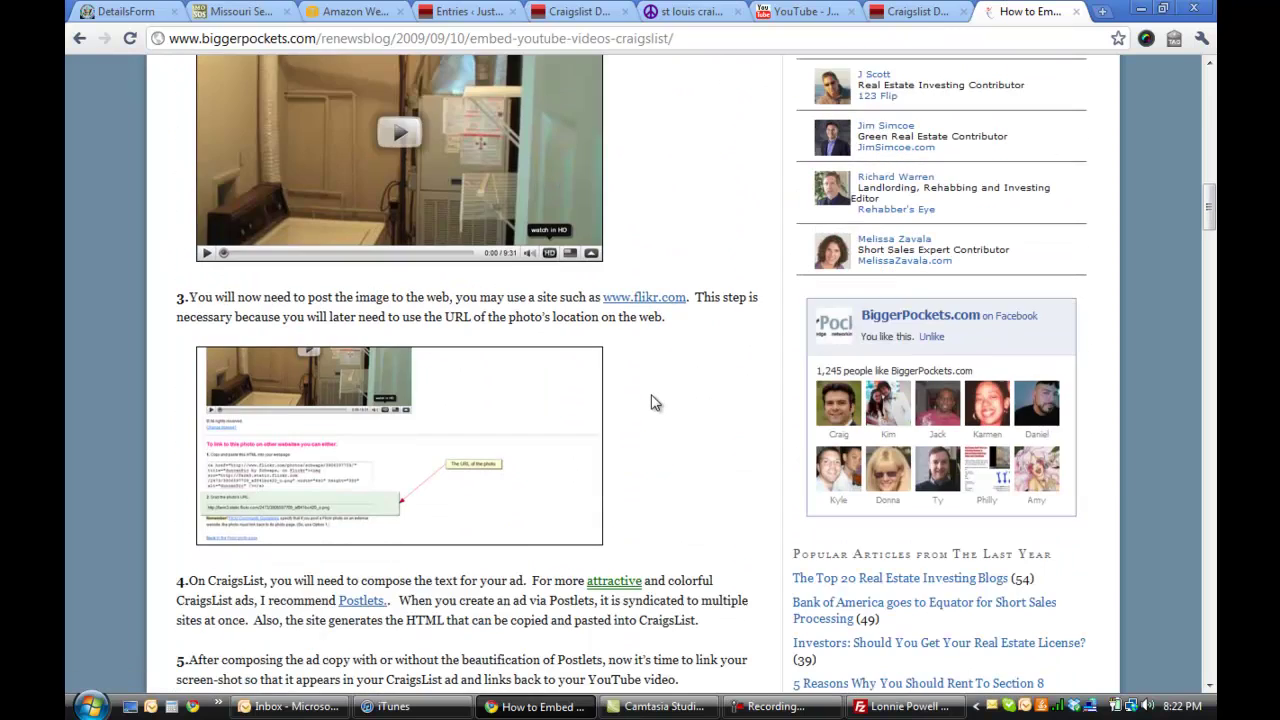
{"action": "scroll", "coordinate": [653, 400], "scroll_direction": "down", "scroll_amount": 4}
{"action": "scroll", "coordinate": [655, 400], "scroll_direction": "down", "scroll_amount": 4}
{"action": "scroll", "coordinate": [653, 395], "scroll_direction": "down", "scroll_amount": 1}
{"action": "scroll", "coordinate": [653, 395], "scroll_direction": "down", "scroll_amount": 1}
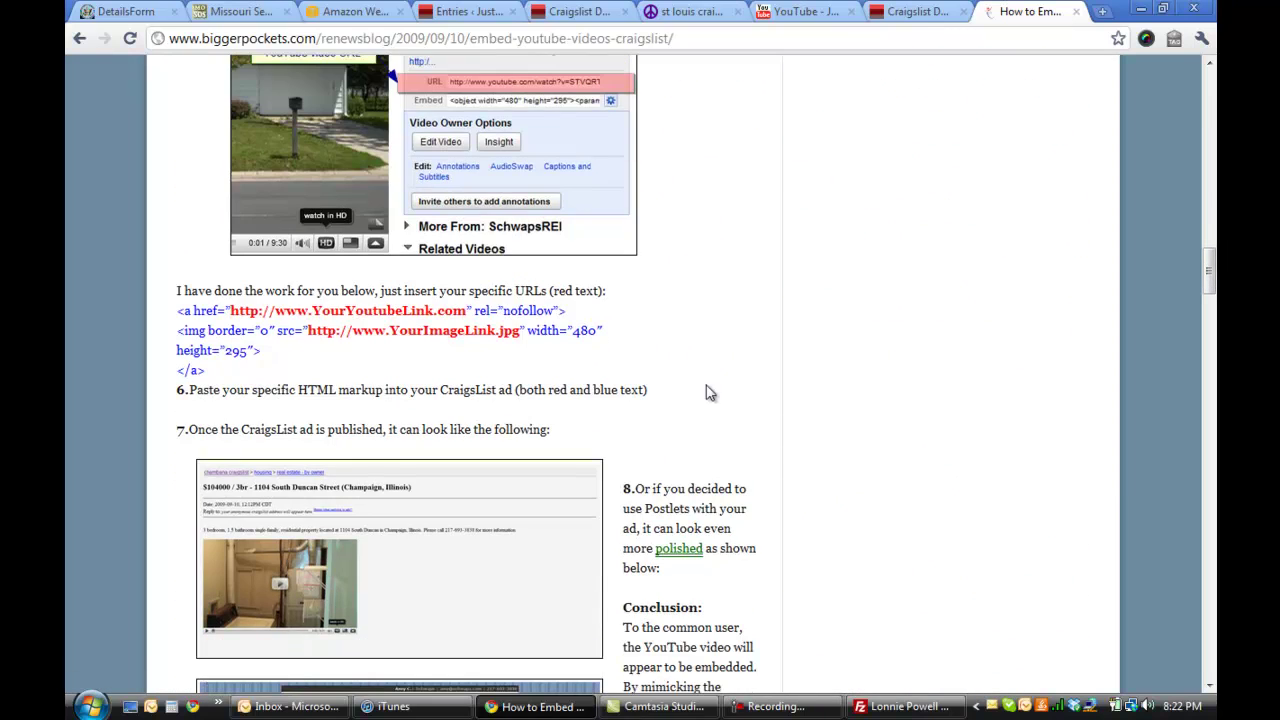
{"action": "scroll", "coordinate": [712, 389], "scroll_direction": "down", "scroll_amount": 1}
{"action": "scroll", "coordinate": [748, 387], "scroll_direction": "down", "scroll_amount": 3}
{"action": "scroll", "coordinate": [750, 388], "scroll_direction": "down", "scroll_amount": 6}
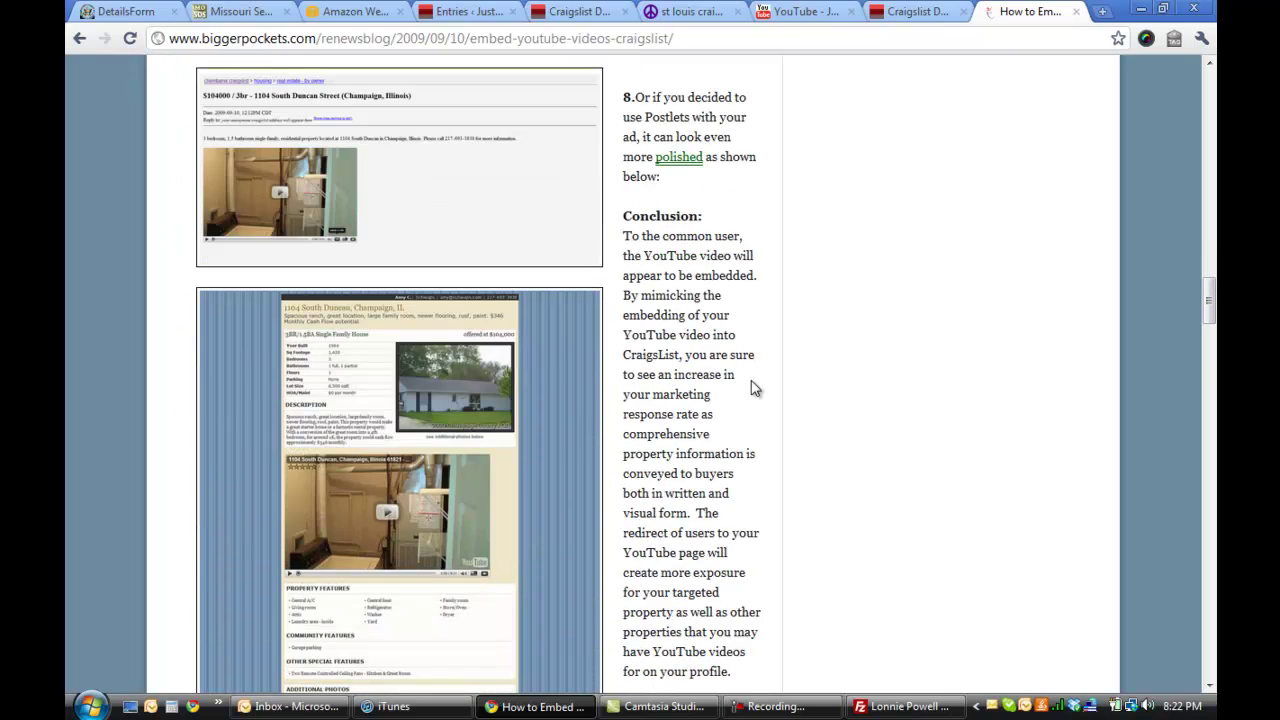
{"action": "scroll", "coordinate": [752, 389], "scroll_direction": "down", "scroll_amount": 10}
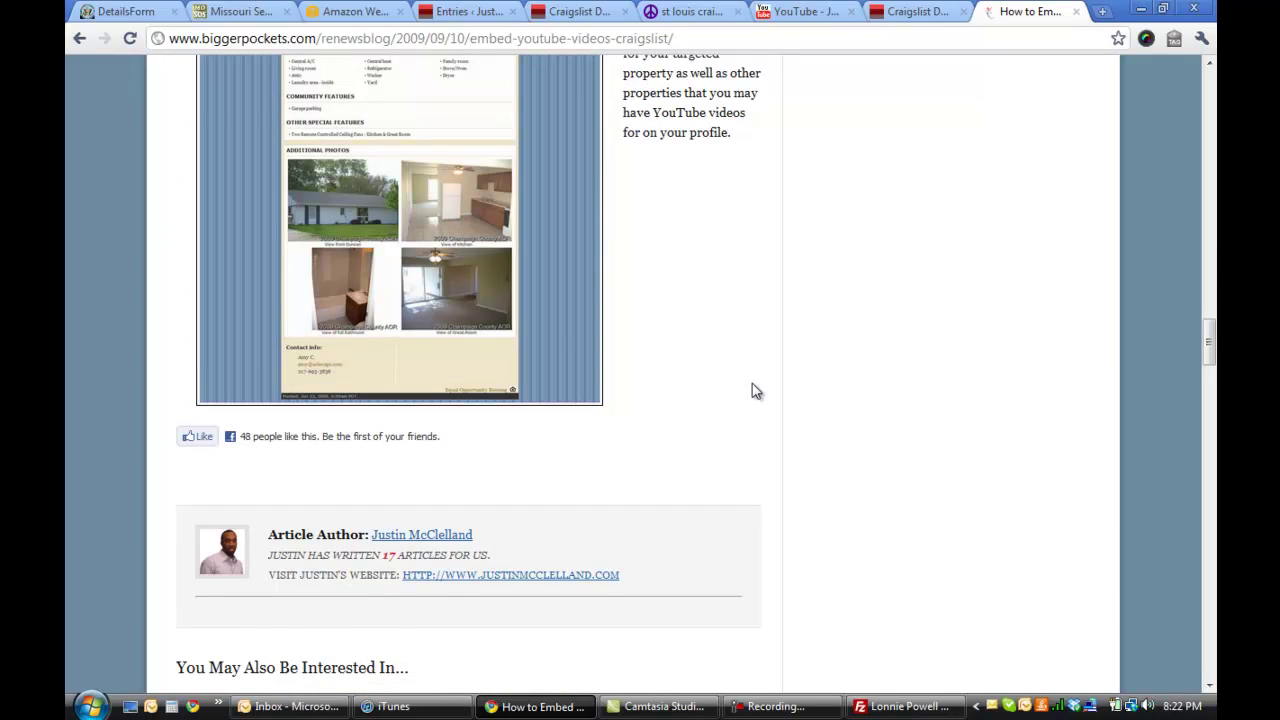
{"action": "scroll", "coordinate": [752, 390], "scroll_direction": "down", "scroll_amount": 3}
{"action": "scroll", "coordinate": [752, 390], "scroll_direction": "down", "scroll_amount": 2}
{"action": "scroll", "coordinate": [752, 390], "scroll_direction": "down", "scroll_amount": 1}
{"action": "scroll", "coordinate": [752, 390], "scroll_direction": "down", "scroll_amount": 3}
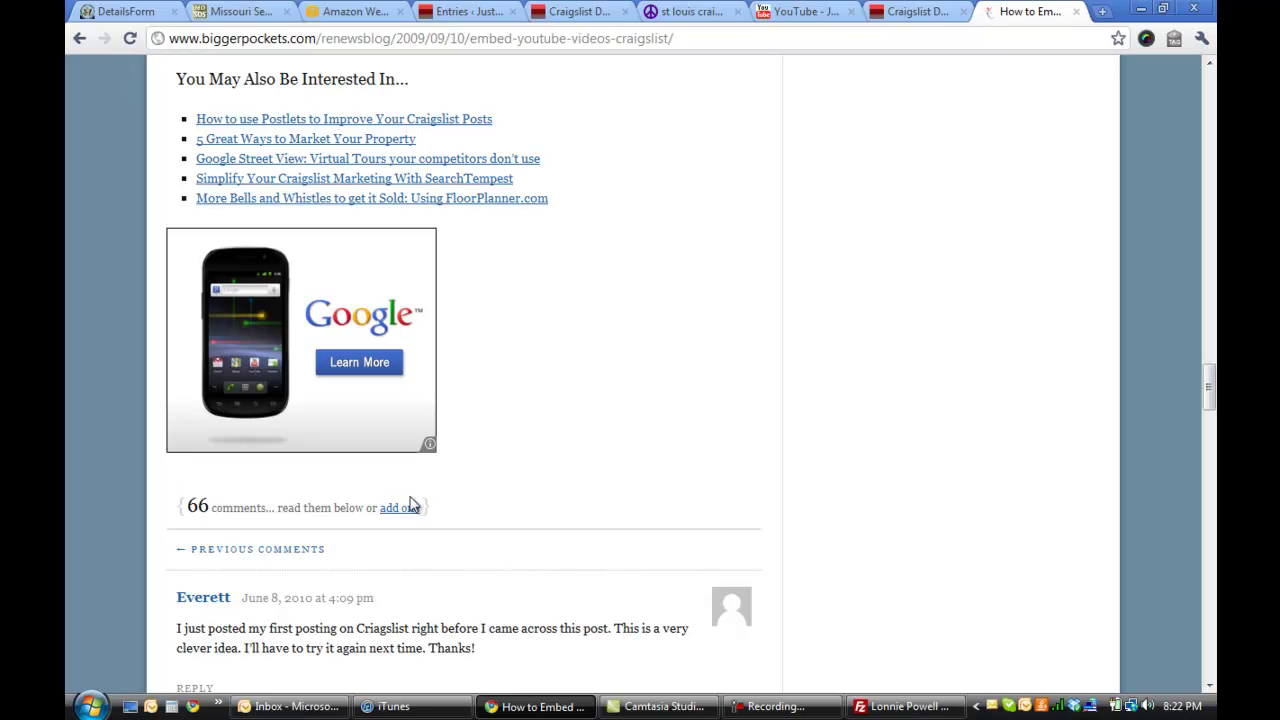
{"action": "scroll", "coordinate": [668, 471], "scroll_direction": "up", "scroll_amount": 3}
{"action": "scroll", "coordinate": [668, 471], "scroll_direction": "up", "scroll_amount": 3}
{"action": "scroll", "coordinate": [666, 466], "scroll_direction": "up", "scroll_amount": 3}
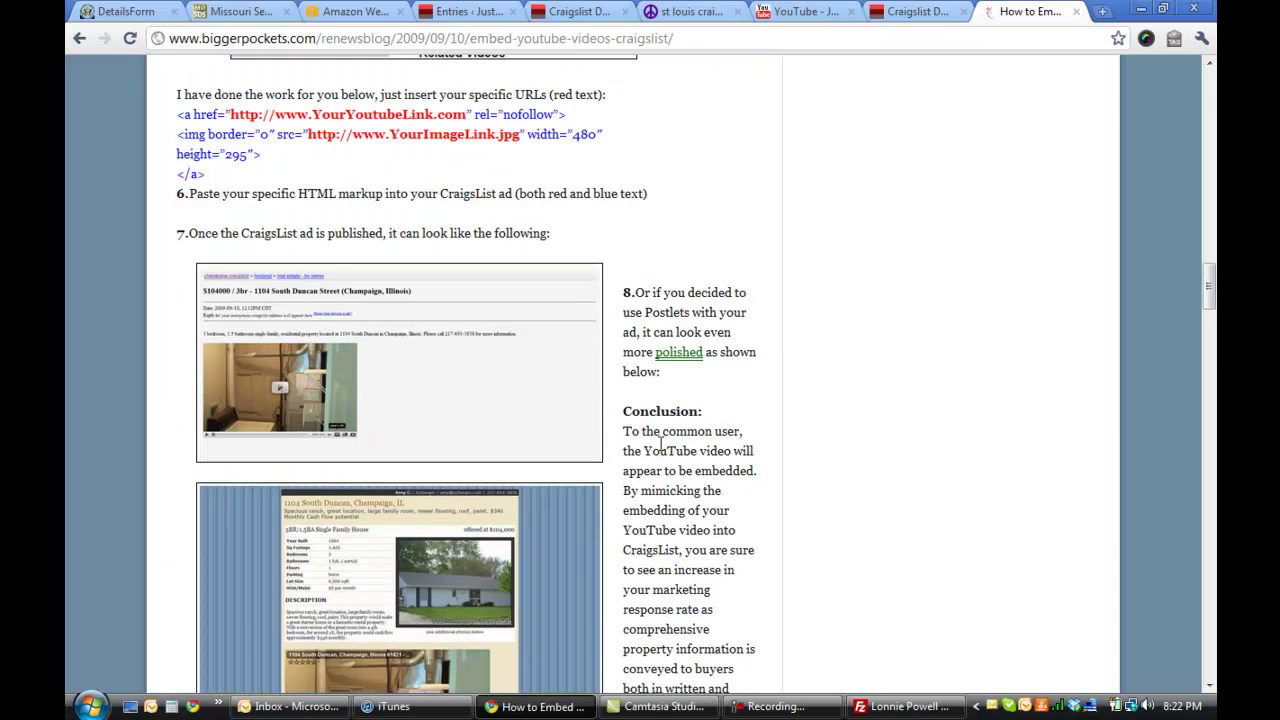
{"action": "scroll", "coordinate": [660, 443], "scroll_direction": "up", "scroll_amount": 3}
{"action": "scroll", "coordinate": [660, 445], "scroll_direction": "up", "scroll_amount": 5}
{"action": "scroll", "coordinate": [658, 452], "scroll_direction": "up", "scroll_amount": 3}
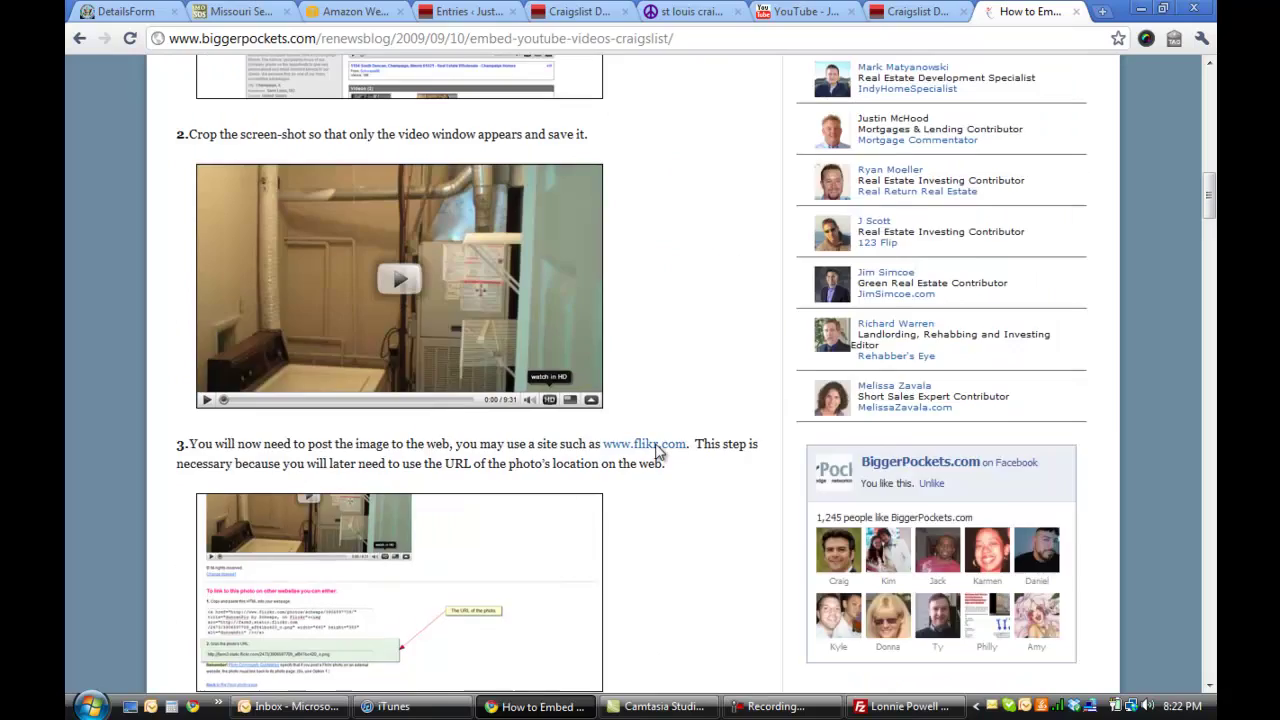
{"action": "scroll", "coordinate": [658, 450], "scroll_direction": "up", "scroll_amount": 2}
{"action": "scroll", "coordinate": [658, 450], "scroll_direction": "up", "scroll_amount": 1}
{"action": "scroll", "coordinate": [657, 450], "scroll_direction": "up", "scroll_amount": 5}
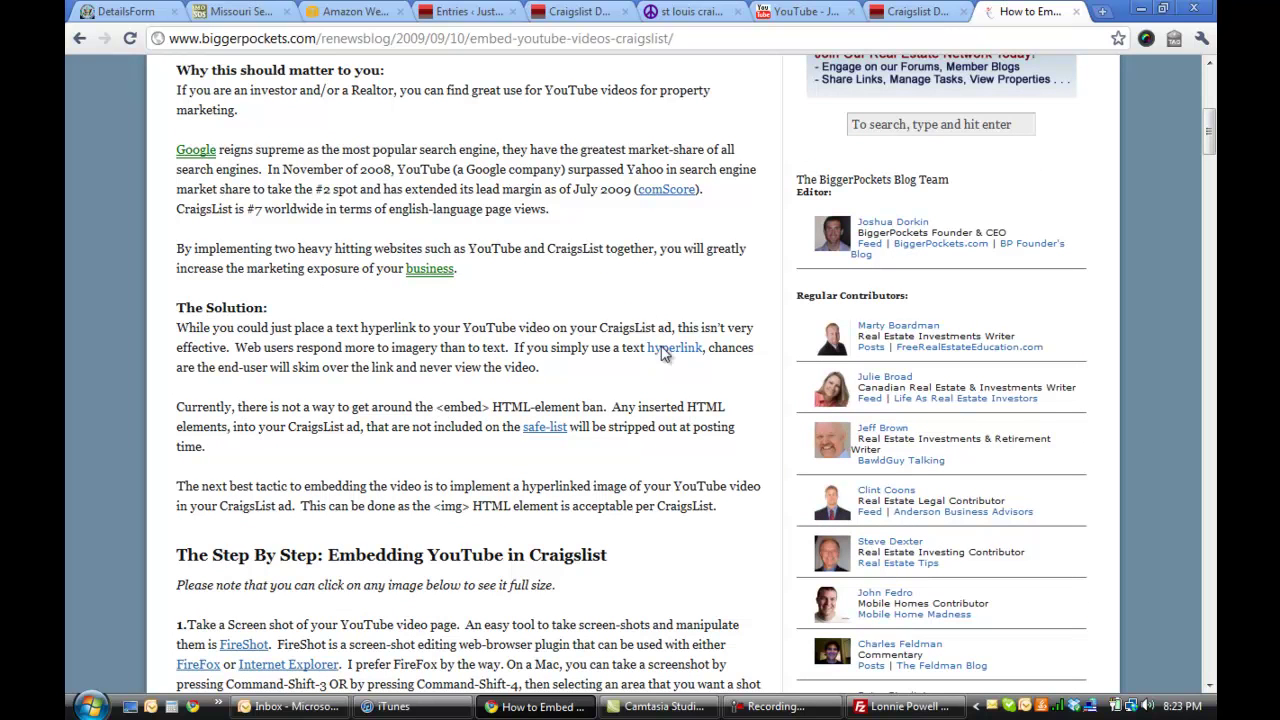
{"action": "scroll", "coordinate": [540, 388], "scroll_direction": "up", "scroll_amount": 1}
{"action": "scroll", "coordinate": [561, 379], "scroll_direction": "up", "scroll_amount": 5}
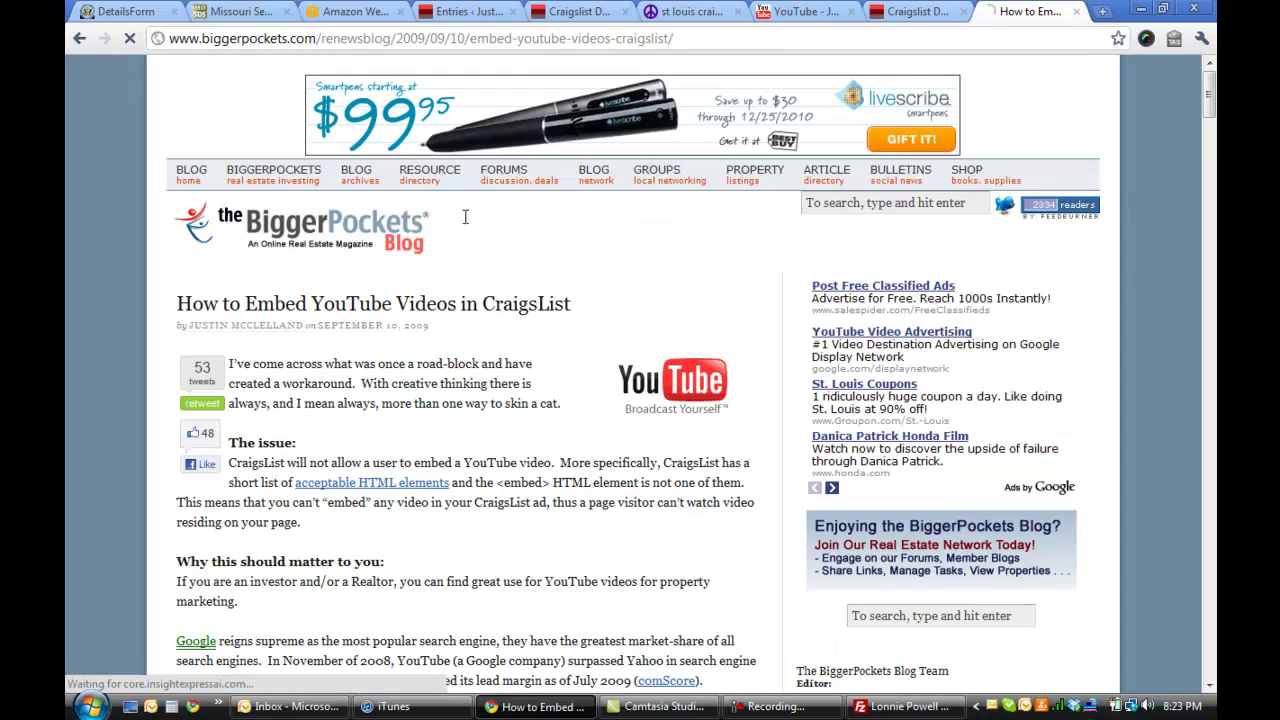
Switch to the Craigslist tab and scroll down to the blank CraigsList/YouTube Tool form
{"action": "left_click", "coordinate": [573, 17]}
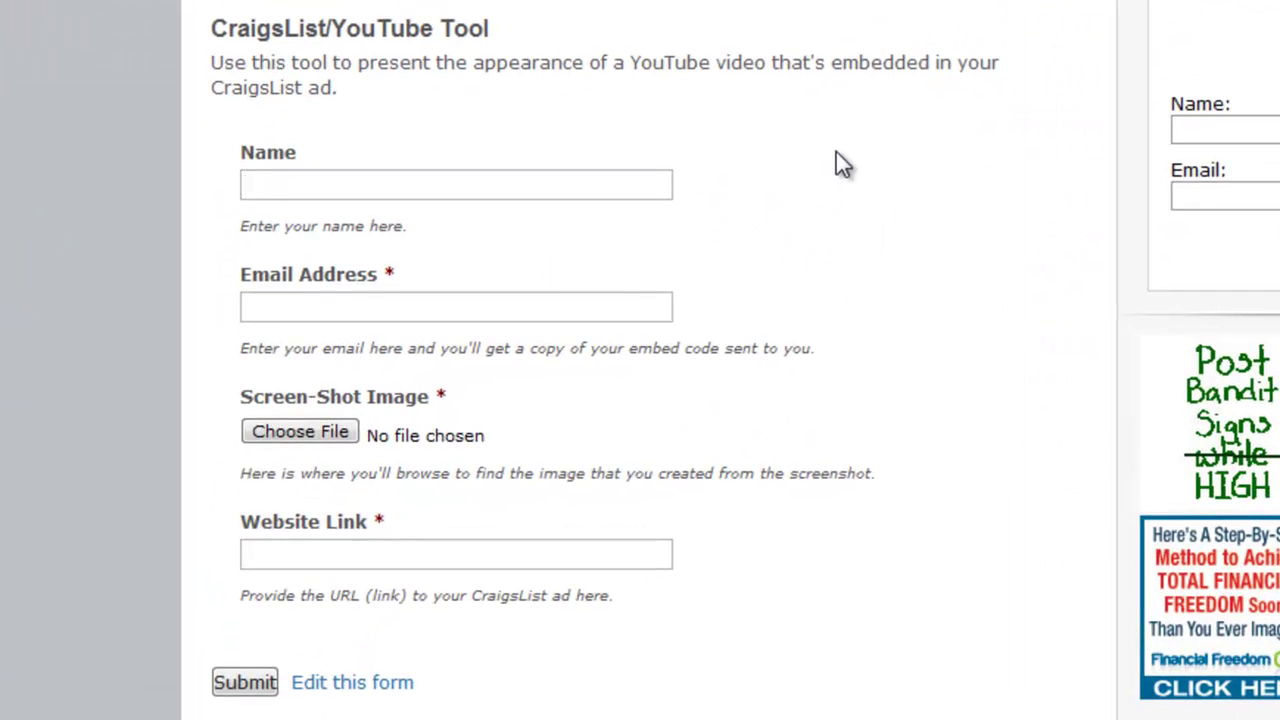
{"action": "scroll", "coordinate": [837, 160], "scroll_direction": "up", "scroll_amount": 3}
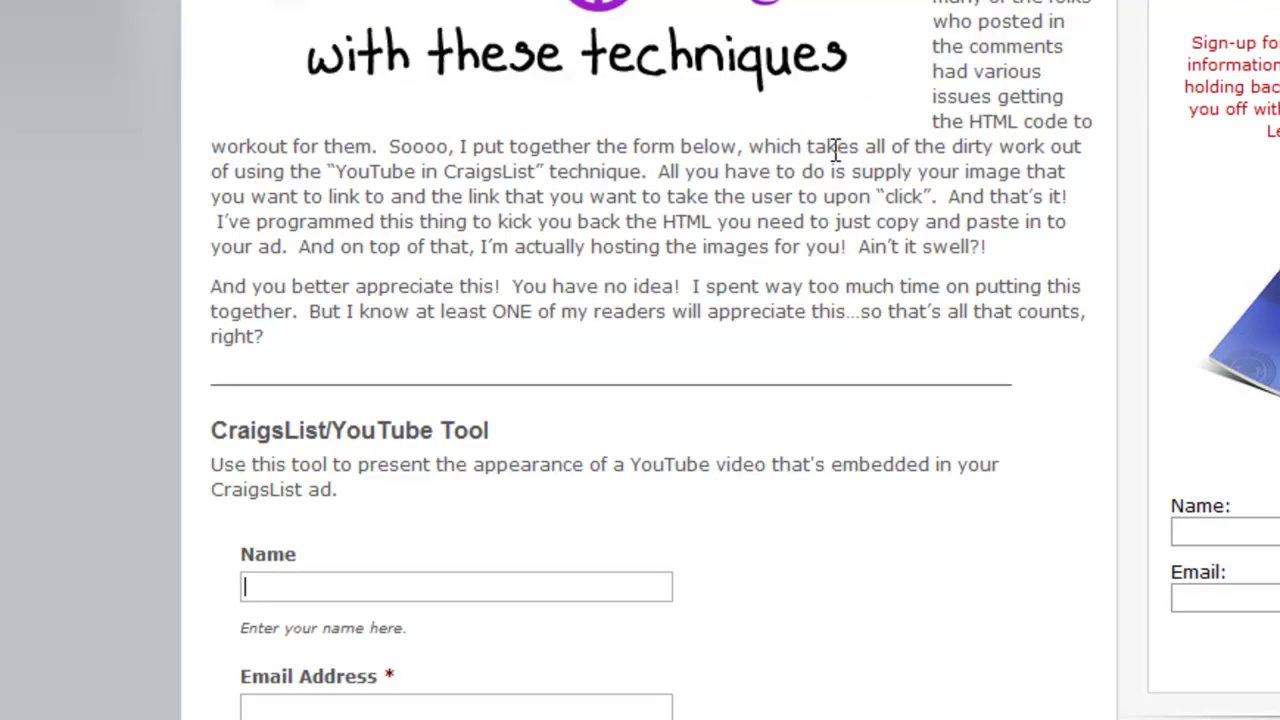
{"action": "scroll", "coordinate": [837, 160], "scroll_direction": "up", "scroll_amount": 1}
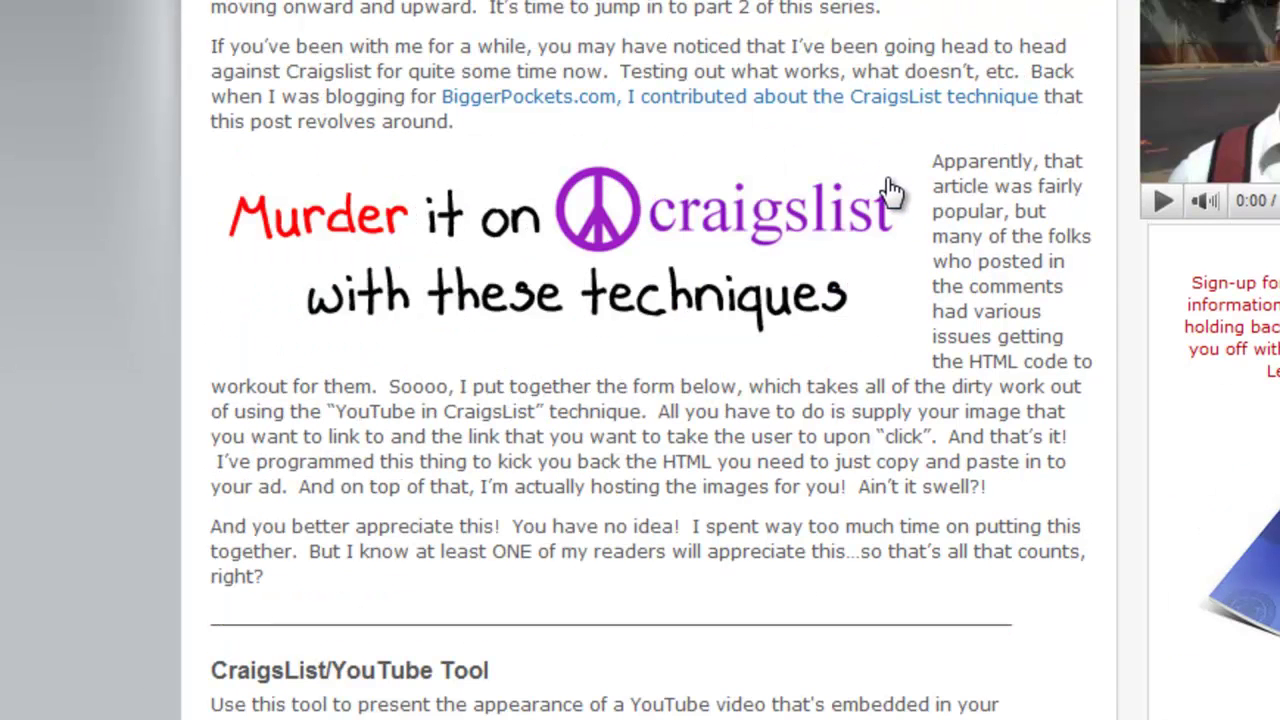
{"action": "scroll", "coordinate": [900, 192], "scroll_direction": "down", "scroll_amount": 1}
{"action": "scroll", "coordinate": [905, 195], "scroll_direction": "down", "scroll_amount": 1}
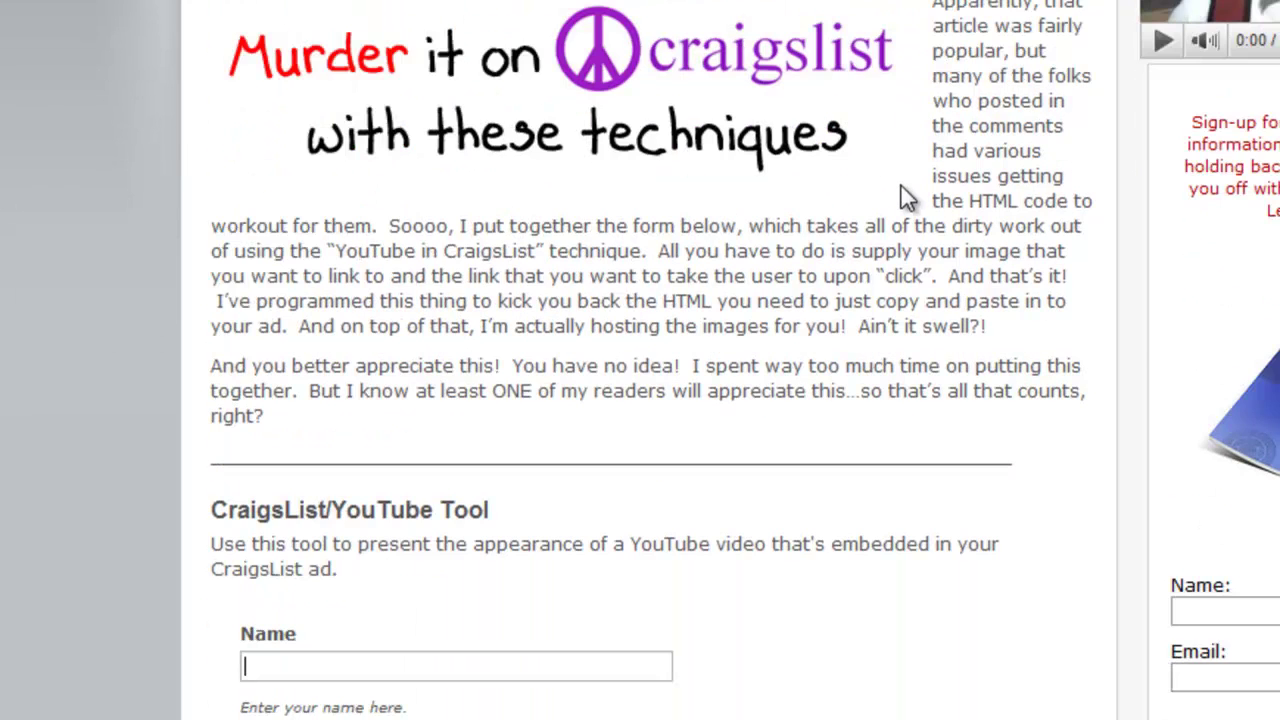
{"action": "scroll", "coordinate": [905, 195], "scroll_direction": "down", "scroll_amount": 3}
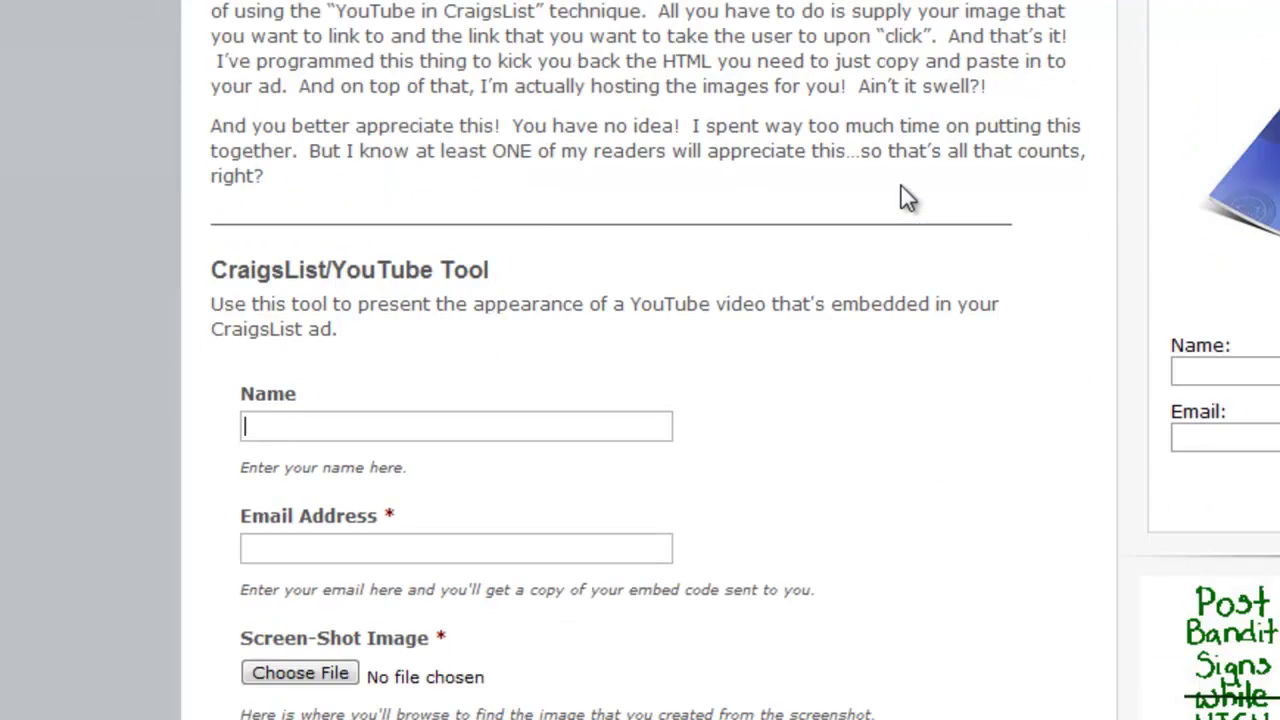
{"action": "scroll", "coordinate": [901, 186], "scroll_direction": "down", "scroll_amount": 1}
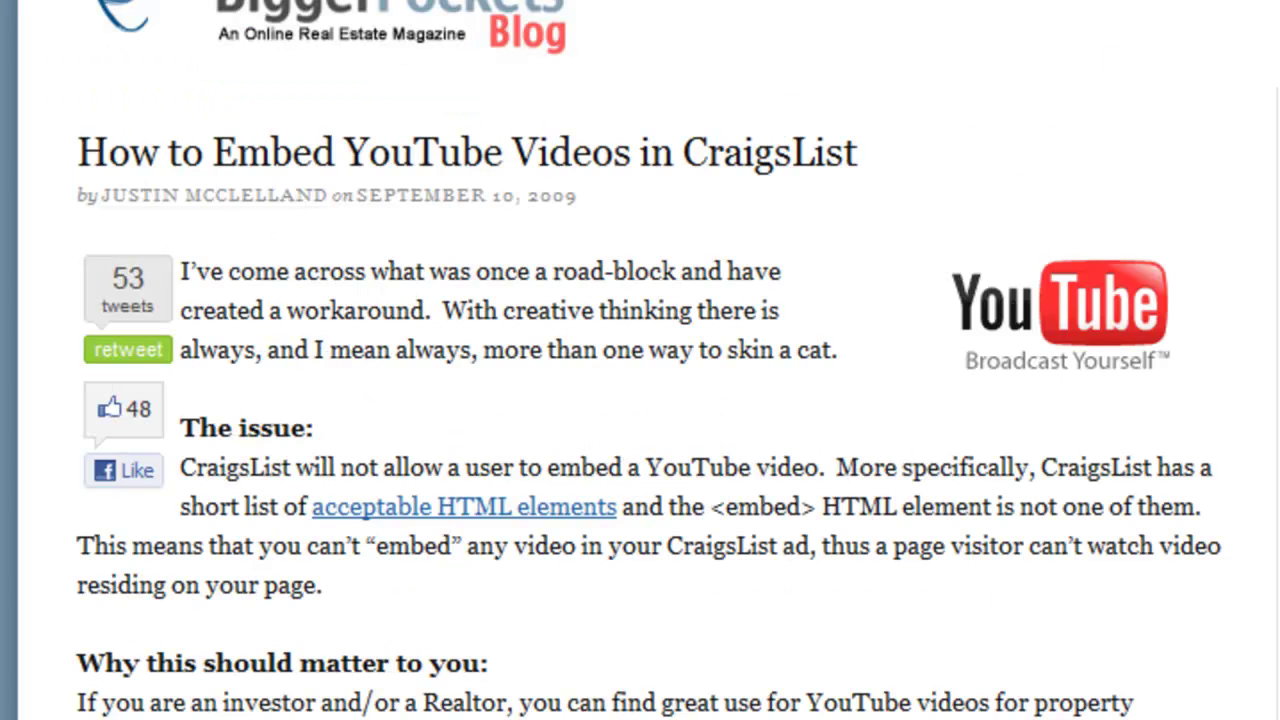
{"action": "scroll", "coordinate": [640, 360], "scroll_direction": "down", "scroll_amount": 3}
{"action": "scroll", "coordinate": [640, 360], "scroll_direction": "down", "scroll_amount": 1}
{"action": "scroll", "coordinate": [640, 360], "scroll_direction": "down", "scroll_amount": 10}
{"action": "scroll", "coordinate": [640, 360], "scroll_direction": "down", "scroll_amount": 3}
{"action": "scroll", "coordinate": [640, 360], "scroll_direction": "down", "scroll_amount": 2}
{"action": "scroll", "coordinate": [640, 360], "scroll_direction": "down", "scroll_amount": 5}
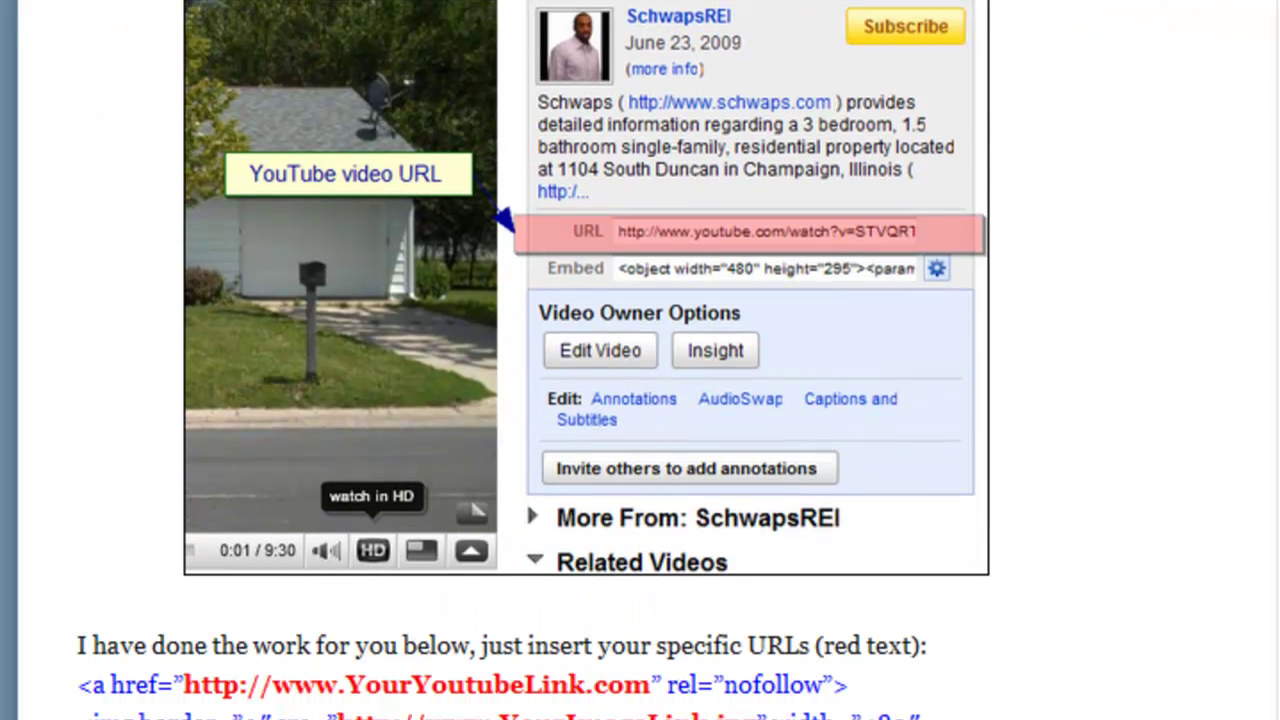
{"action": "scroll", "coordinate": [640, 360], "scroll_direction": "down", "scroll_amount": 3}
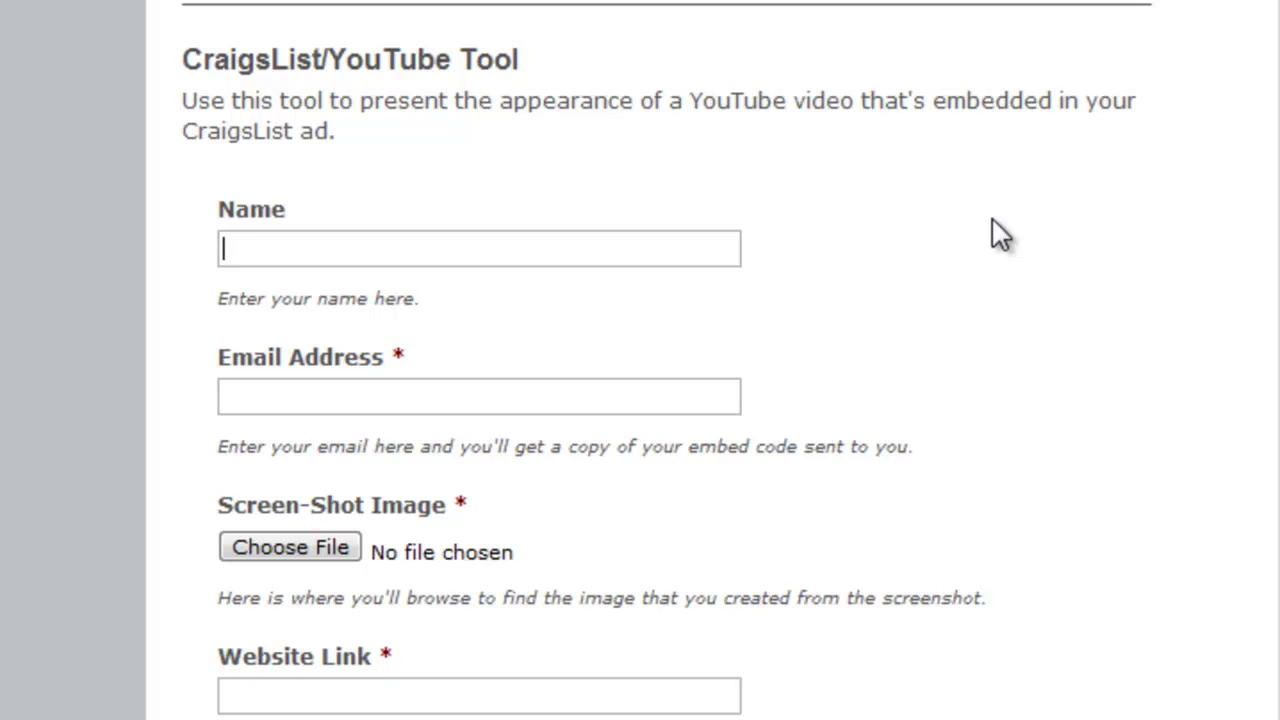
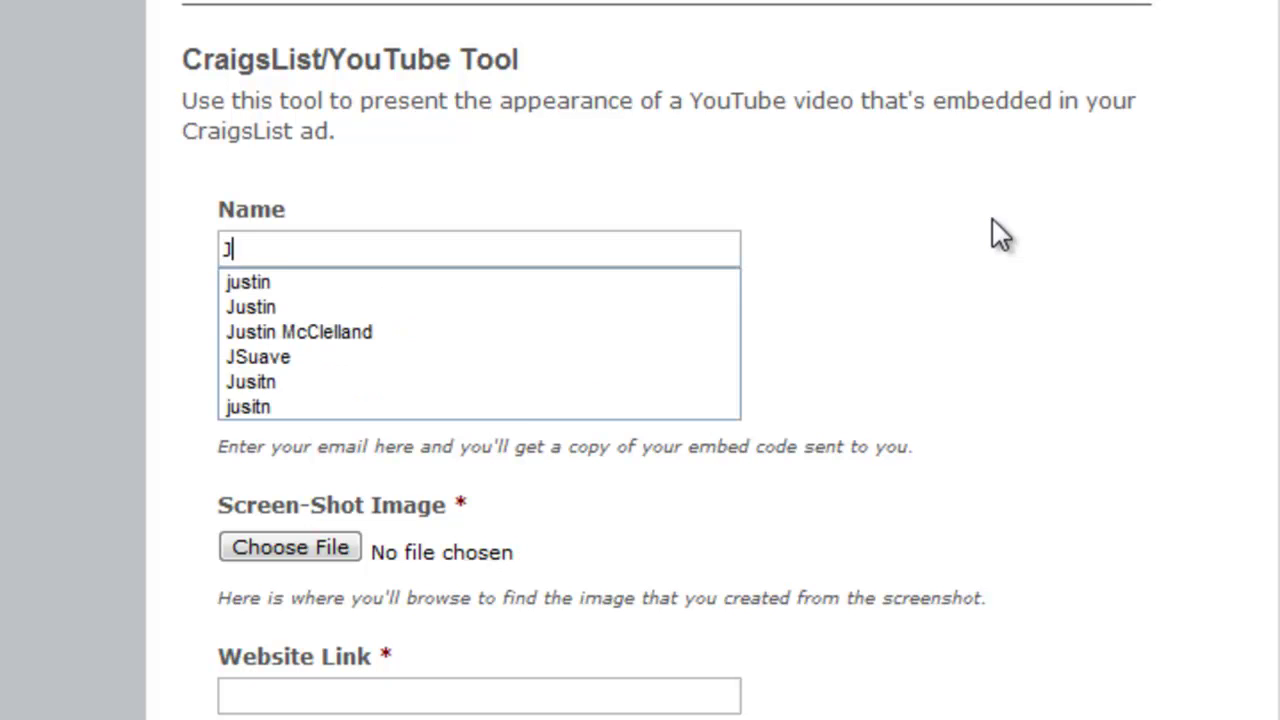
Enter the user's name in Name and pick the saved email address from autocomplete
{"action": "key", "text": "Tab"}
{"action": "type", "text": "ju"}
{"action": "key", "text": "Down"}
{"action": "key", "text": "Down"}
{"action": "key", "text": "Down"}
{"action": "key", "text": "Return"}
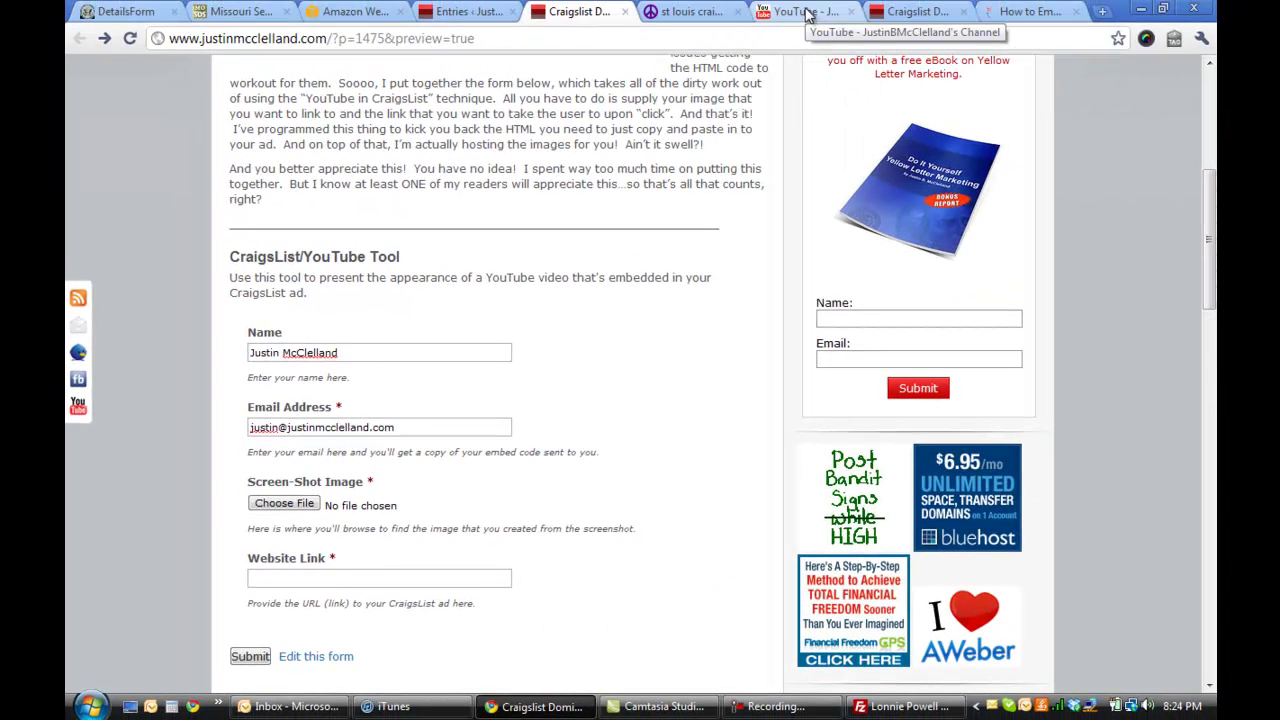
{"action": "left_click", "coordinate": [806, 14]}
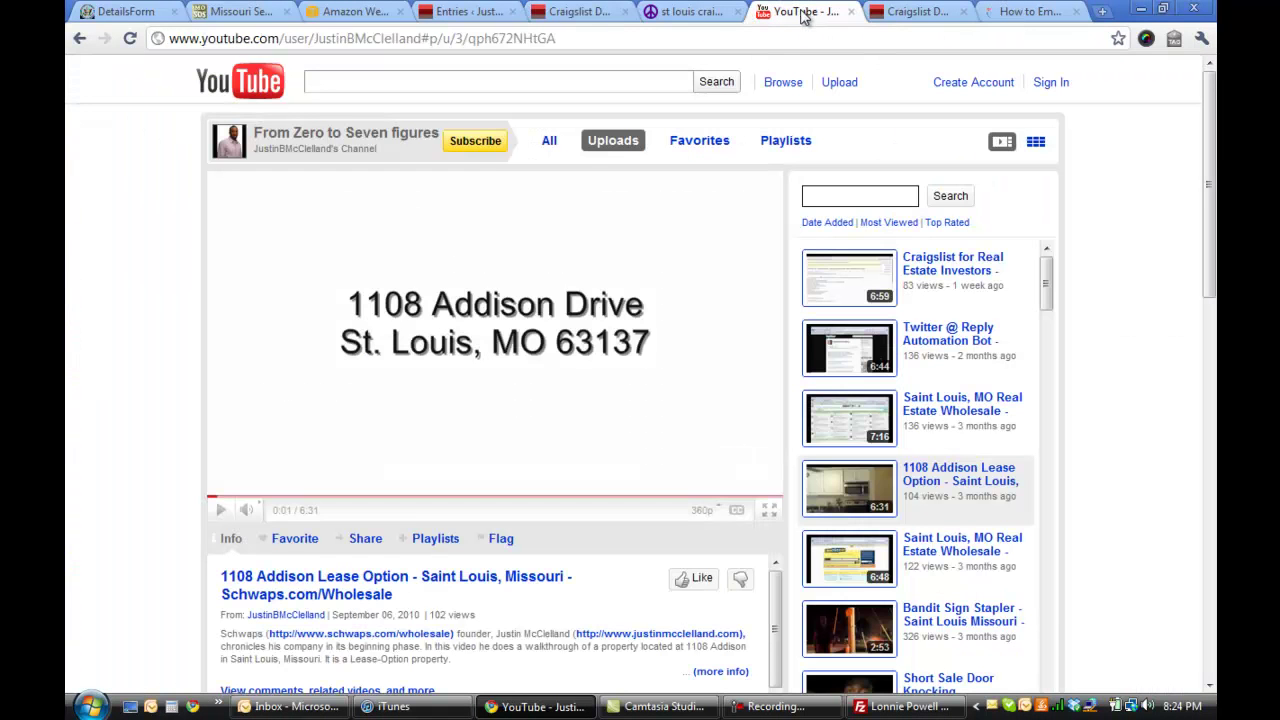
{"action": "left_click", "coordinate": [234, 489]}
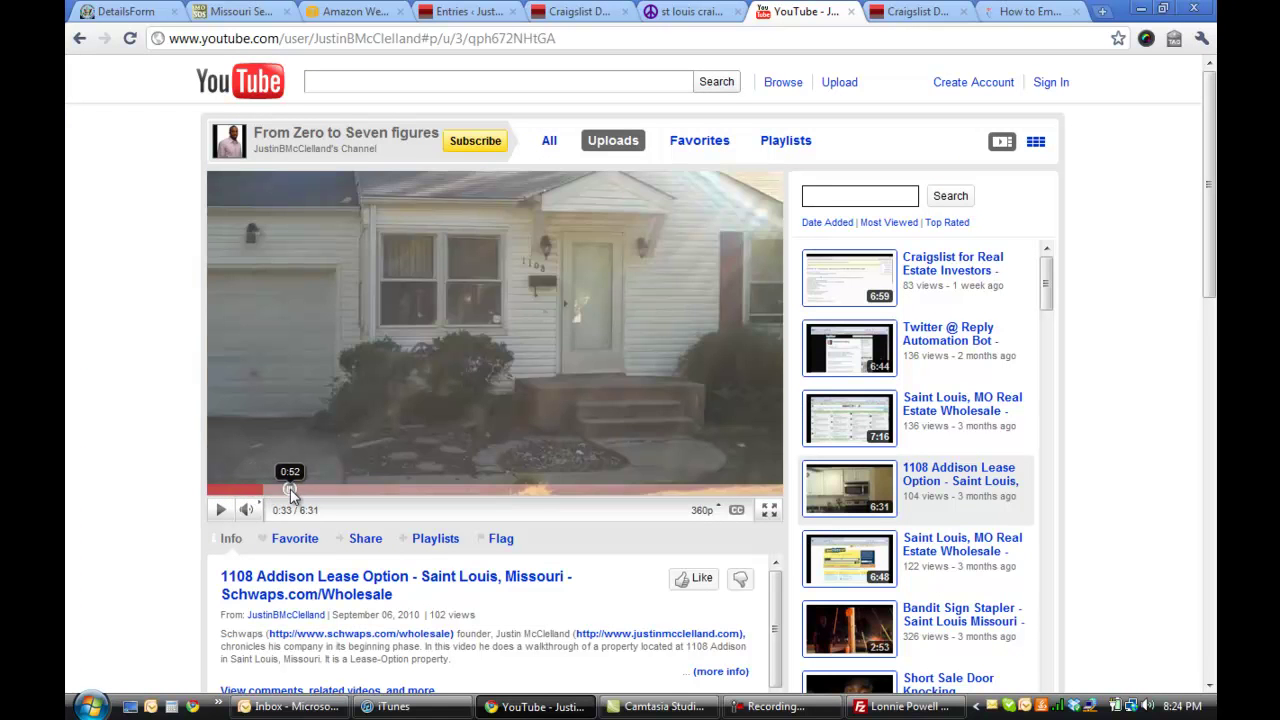
{"action": "left_click", "coordinate": [290, 489]}
{"action": "left_click", "coordinate": [308, 489]}
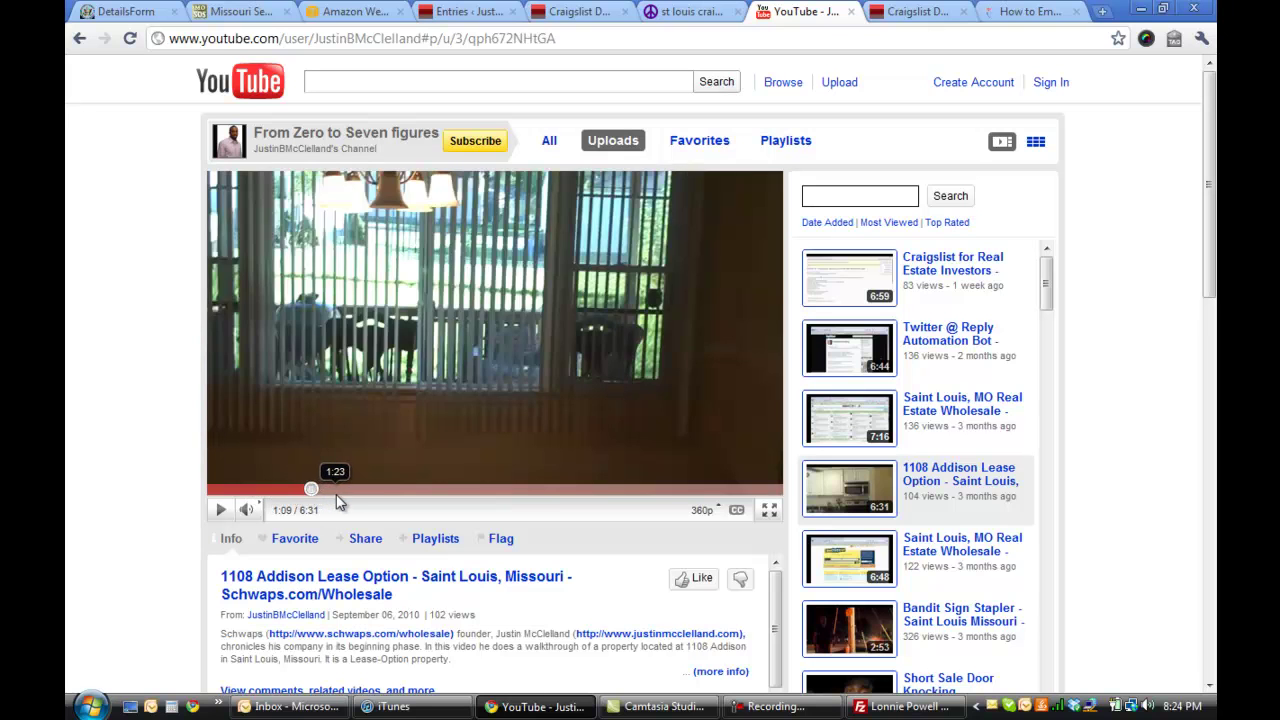
{"action": "left_click", "coordinate": [337, 489]}
{"action": "left_click", "coordinate": [370, 490]}
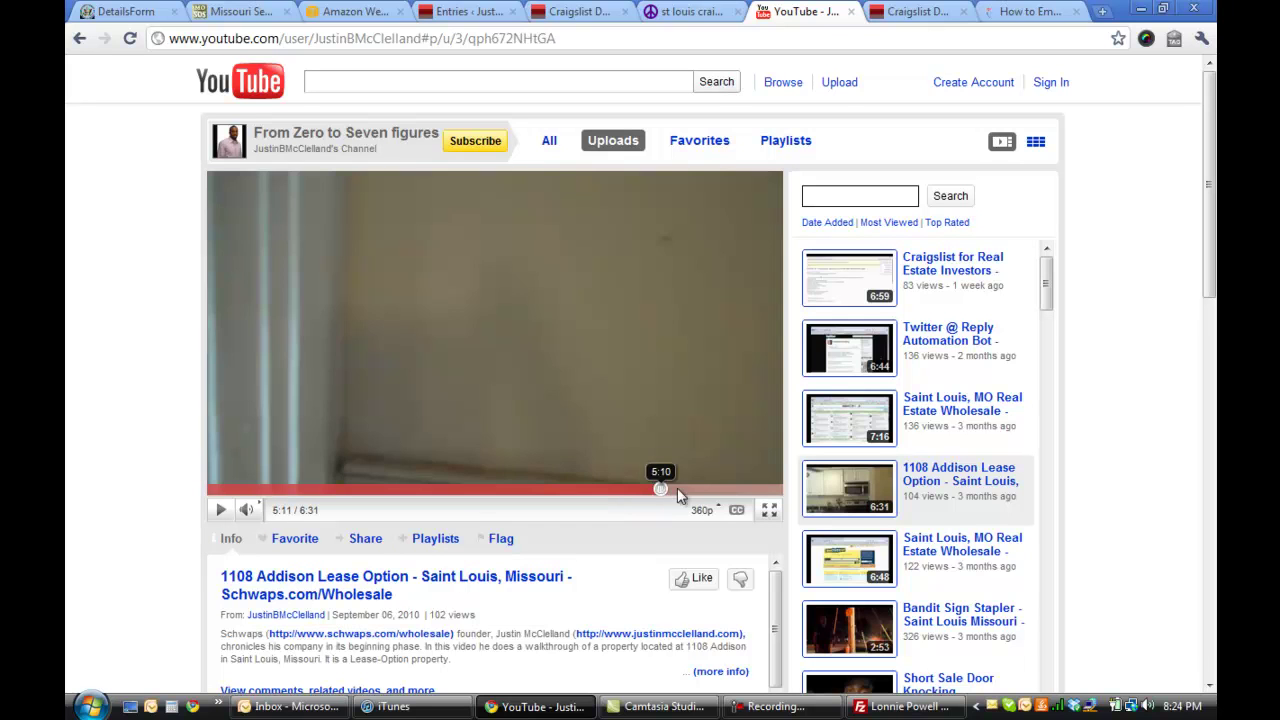
{"action": "left_click", "coordinate": [729, 488]}
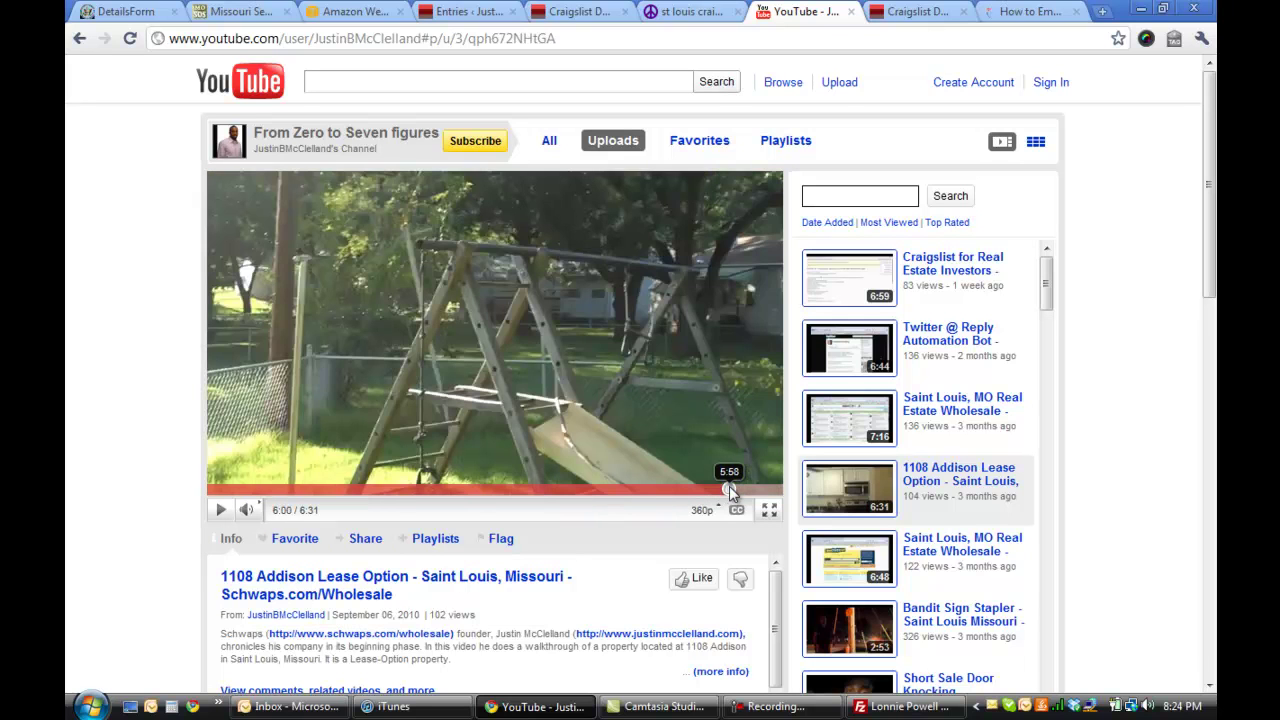
{"action": "left_click", "coordinate": [751, 489]}
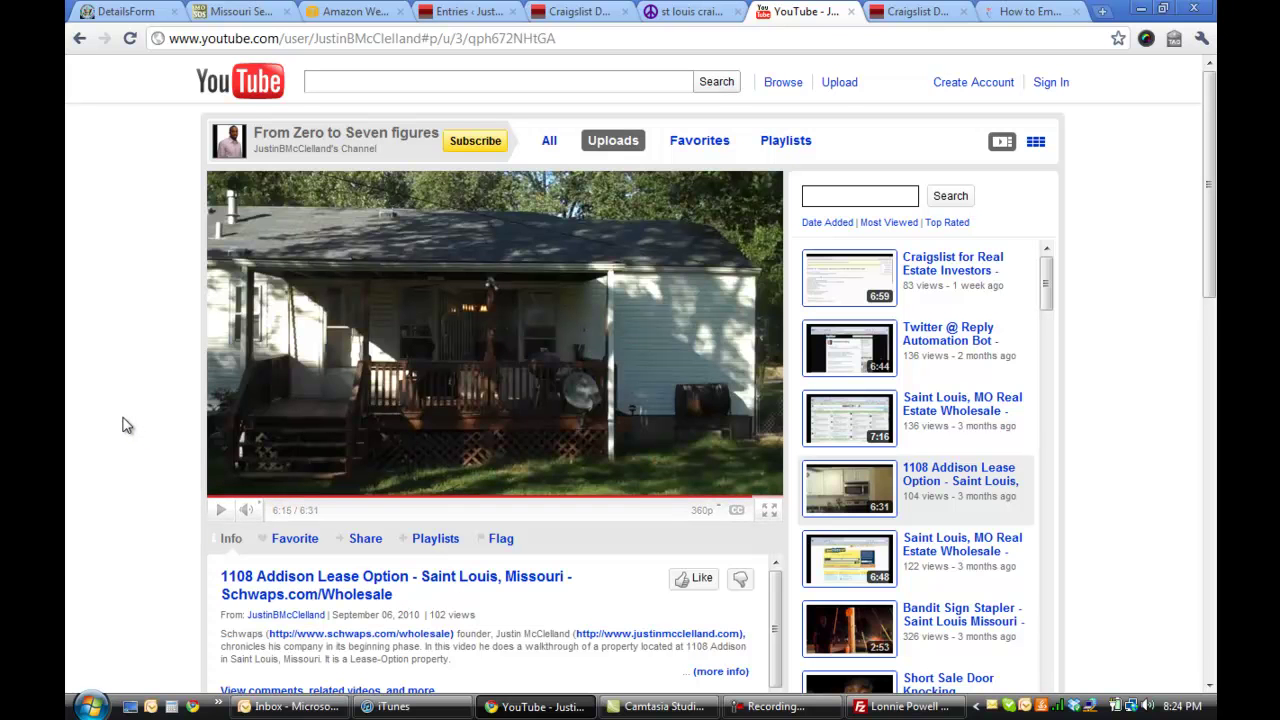
Screenshot the YouTube page and copy a selection around the video player
{"action": "key", "text": "Print"}
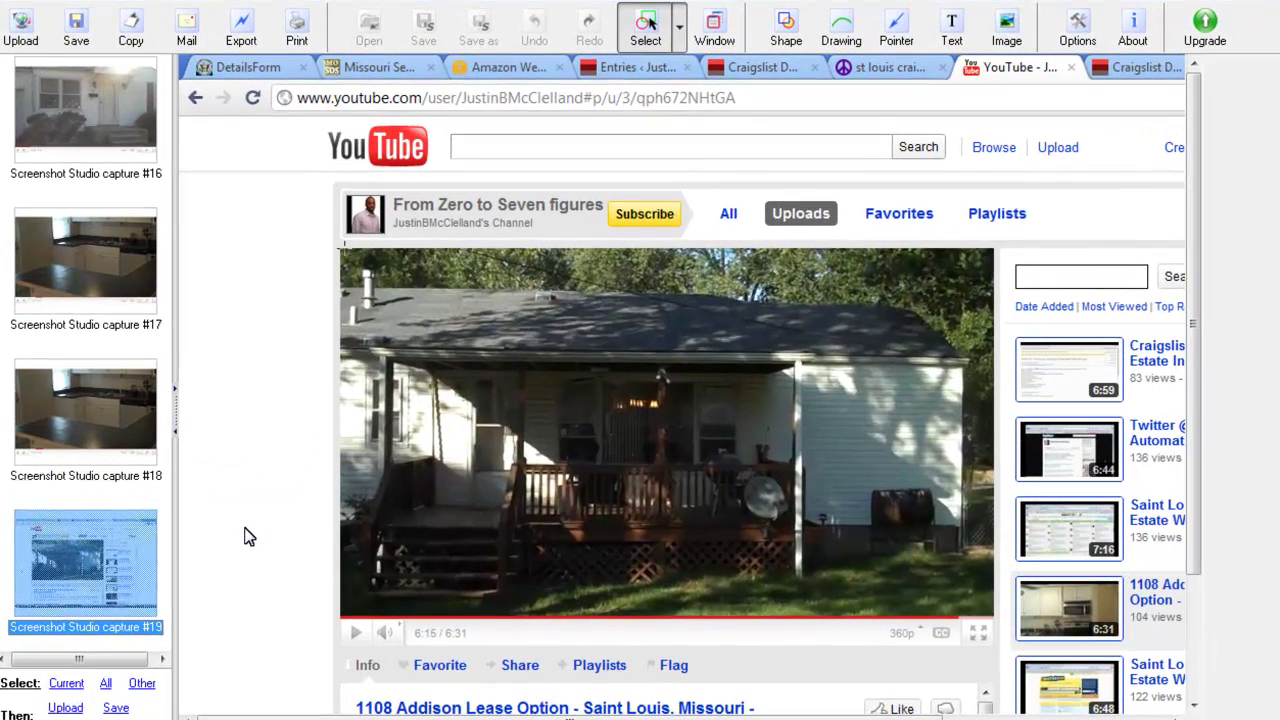
{"action": "left_click_drag", "start_coordinate": [339, 247], "coordinate": [542, 613]}
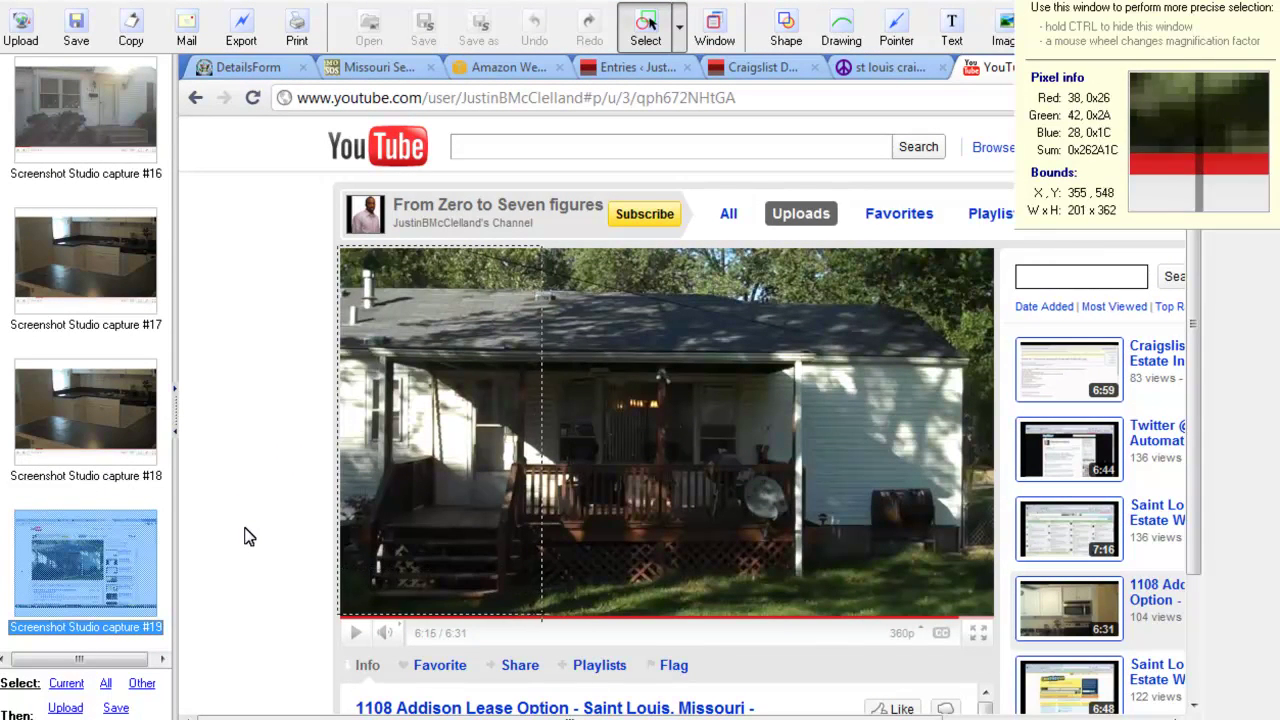
{"action": "mouse_move", "coordinate": [542, 613]}
{"action": "left_mouse_down"}
{"action": "mouse_move", "coordinate": [942, 678]}
{"action": "mouse_move", "coordinate": [997, 495]}
{"action": "left_mouse_up"}
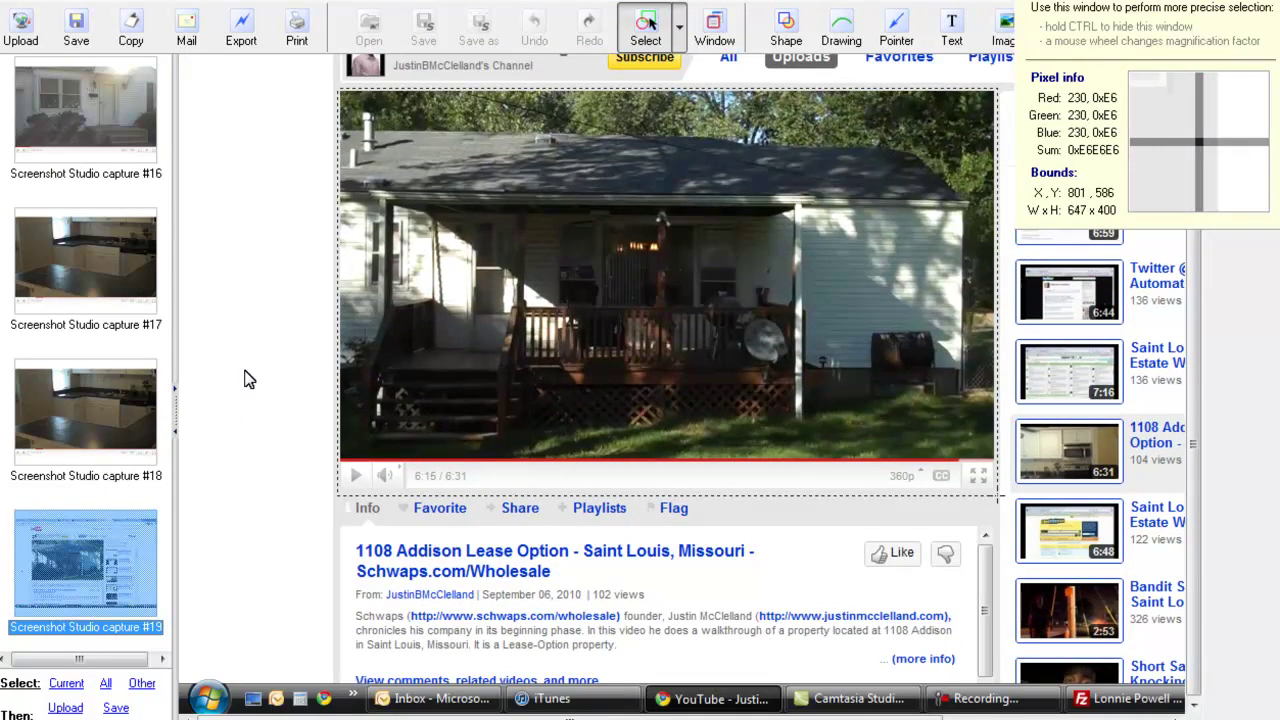
{"action": "left_click_drag", "start_coordinate": [997, 495], "coordinate": [996, 490]}
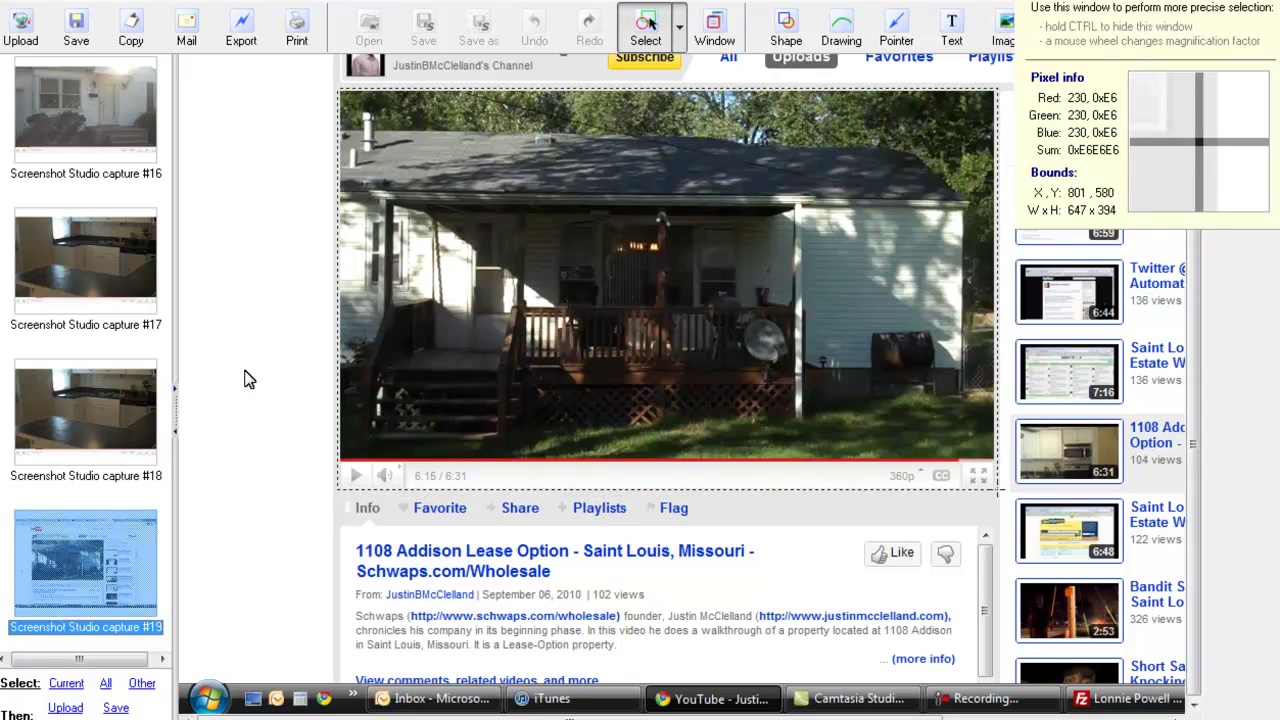
{"action": "left_click_drag", "start_coordinate": [996, 490], "coordinate": [996, 490]}
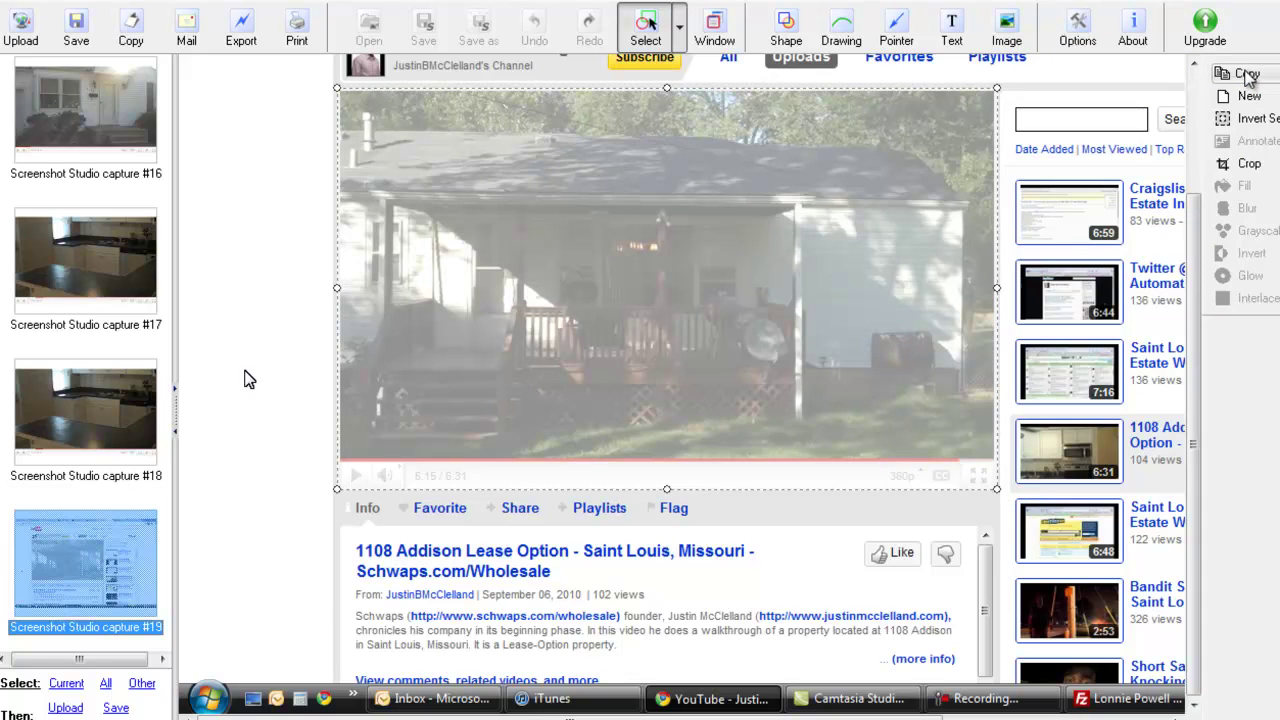
{"action": "left_click", "coordinate": [1248, 78]}
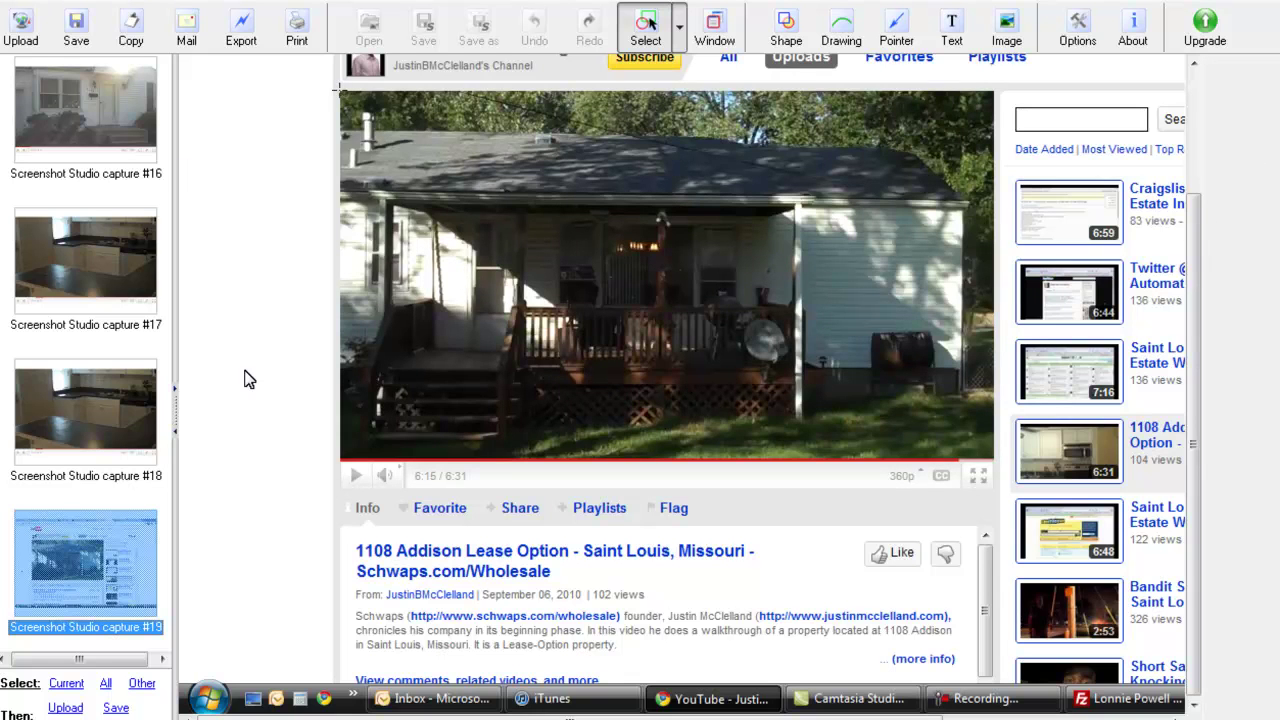
Reselect the player including its control bar and crop the capture to it
{"action": "left_click_drag", "start_coordinate": [340, 88], "coordinate": [946, 470]}
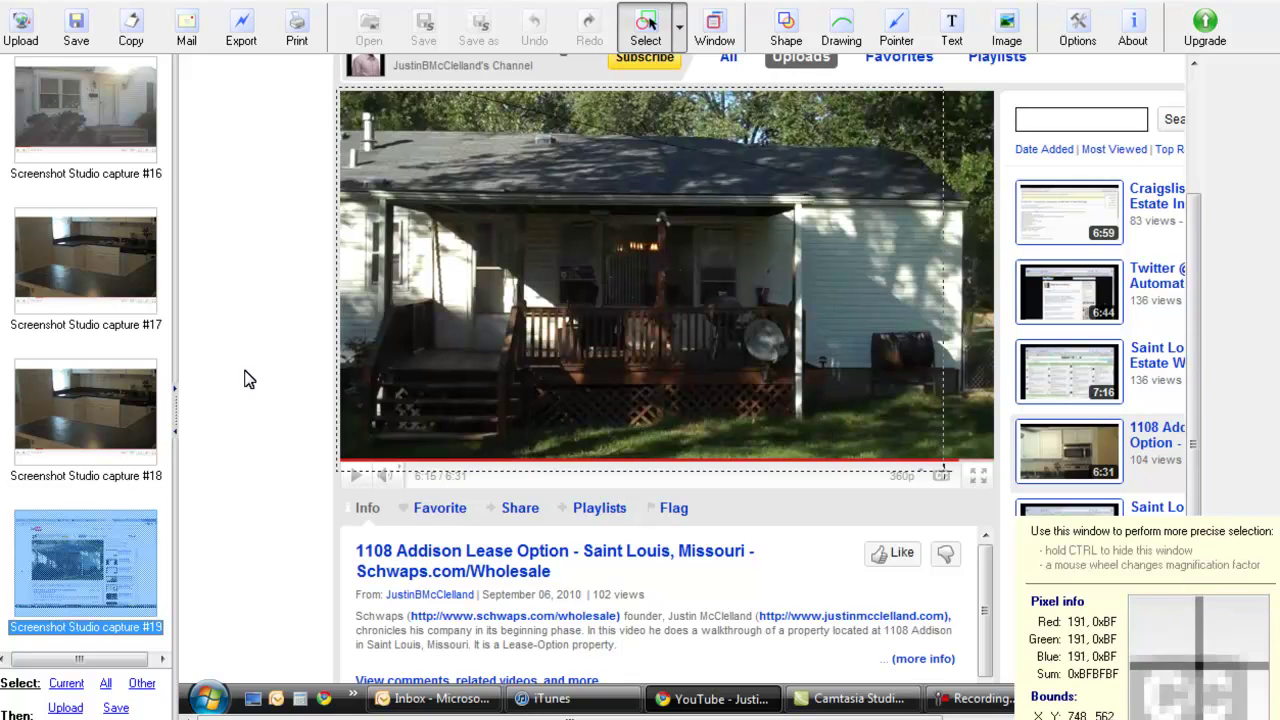
{"action": "left_click_drag", "start_coordinate": [946, 470], "coordinate": [998, 492]}
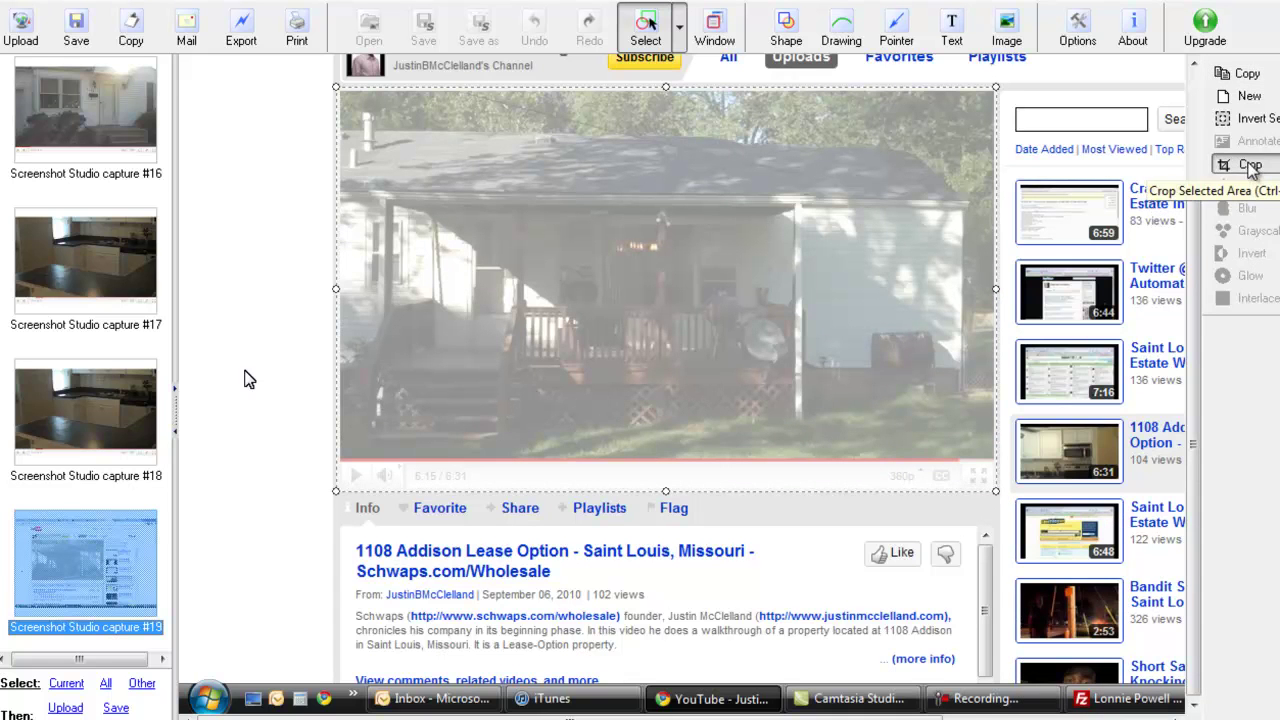
{"action": "left_click", "coordinate": [1250, 166]}
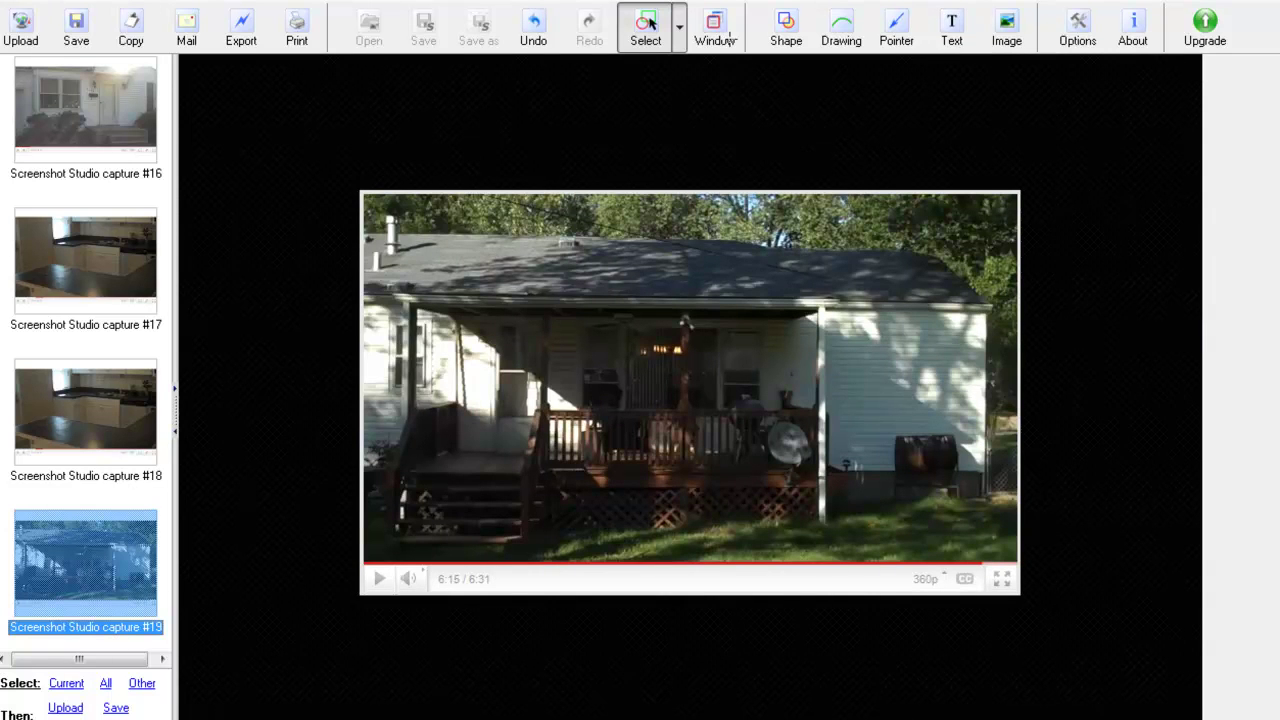
{"action": "left_click", "coordinate": [81, 29]}
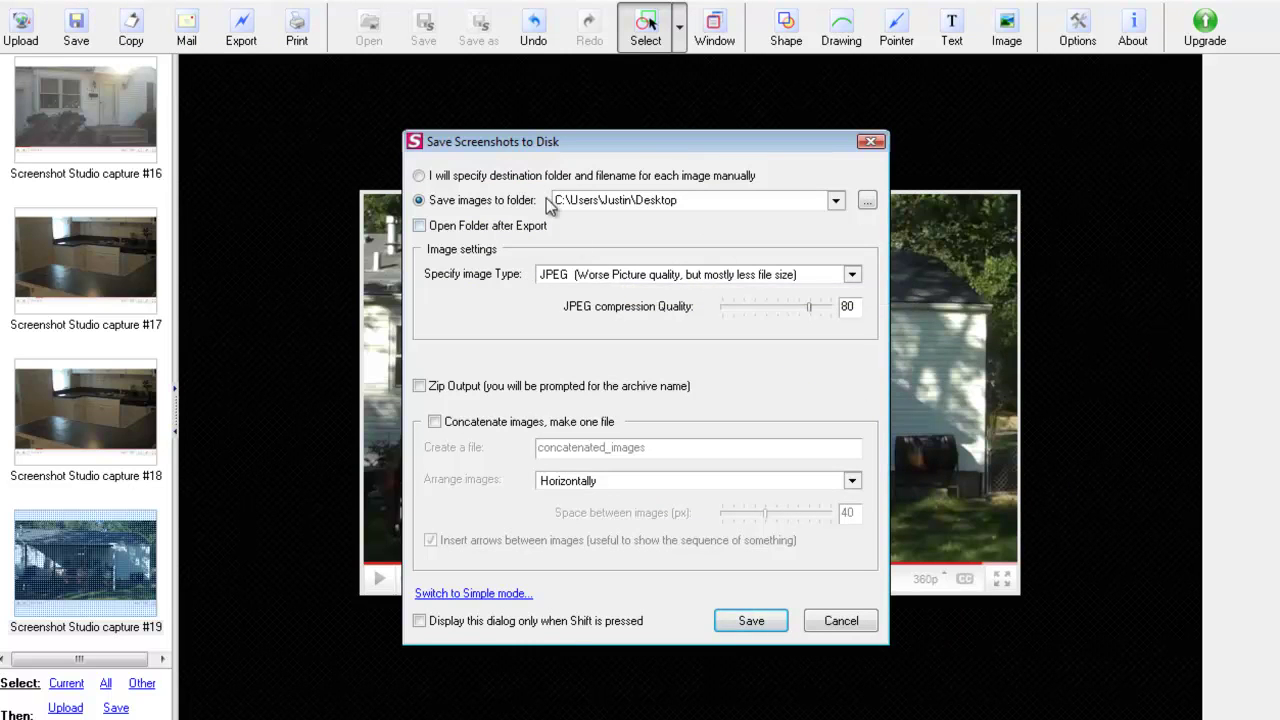
{"action": "left_click", "coordinate": [495, 177]}
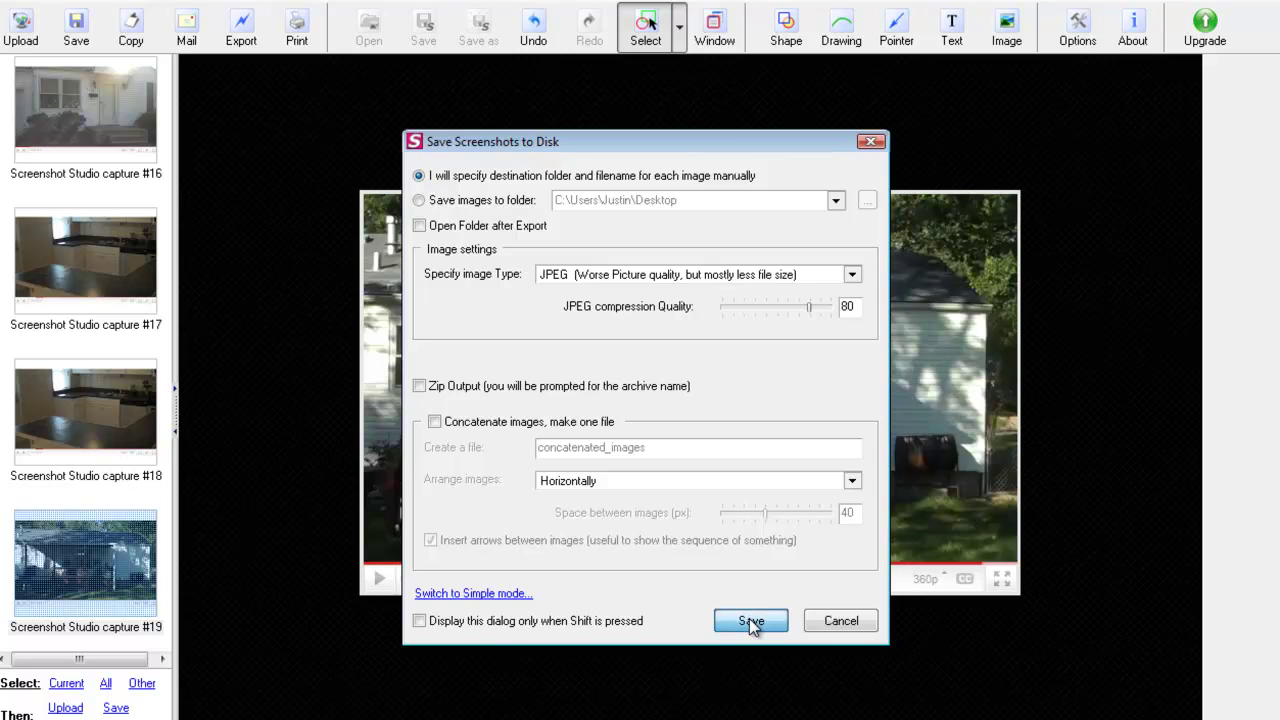
{"action": "left_click", "coordinate": [749, 618]}
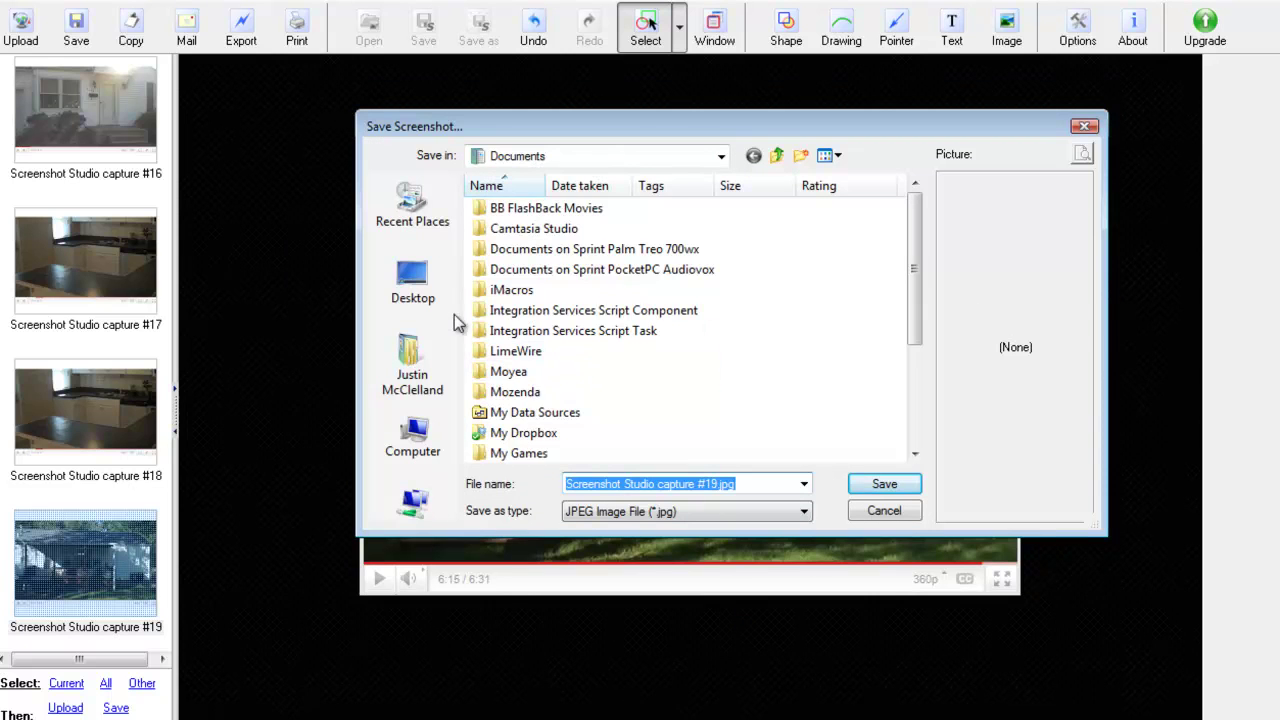
{"action": "left_click", "coordinate": [432, 292]}
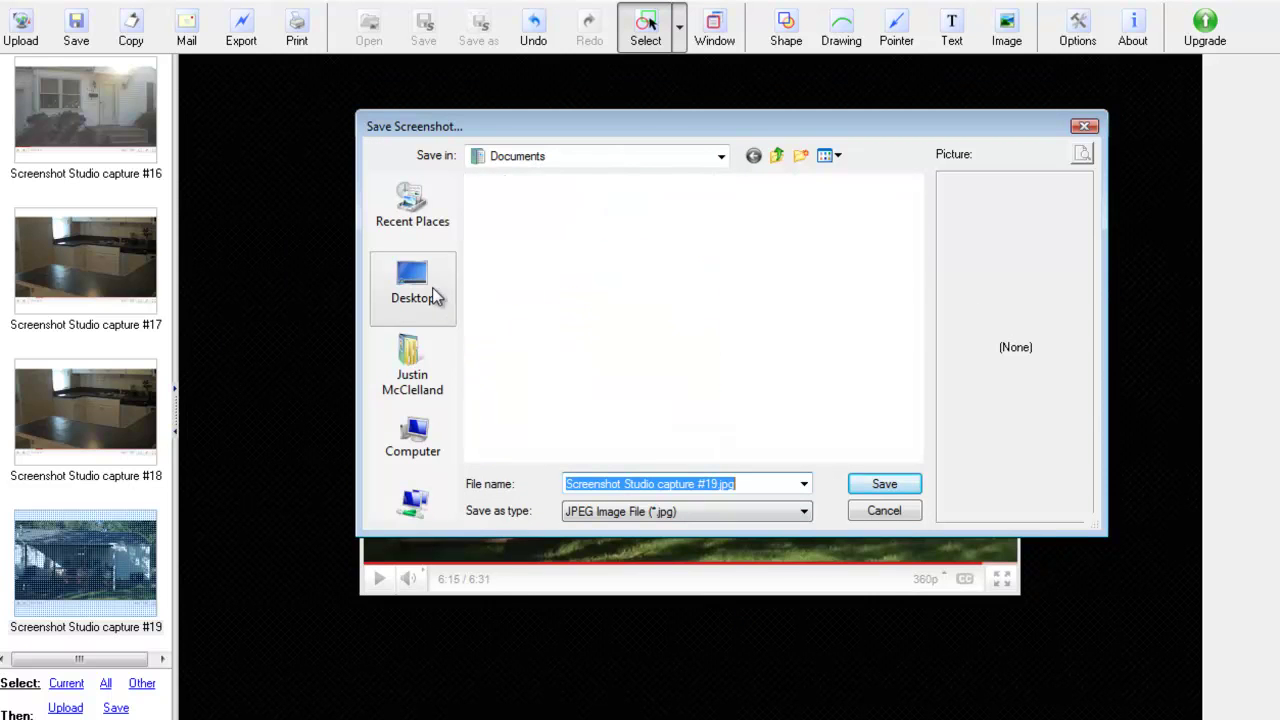
{"action": "left_click", "coordinate": [718, 484]}
{"action": "left_click_drag", "start_coordinate": [718, 484], "coordinate": [533, 489]}
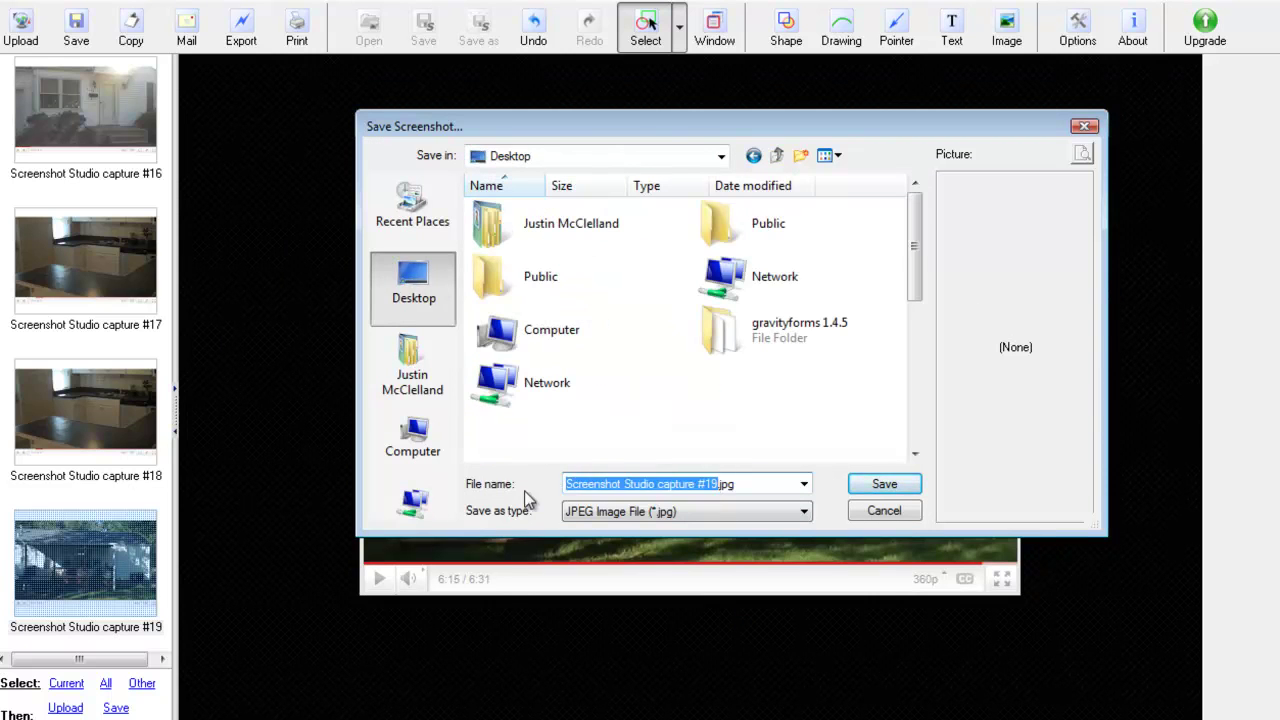
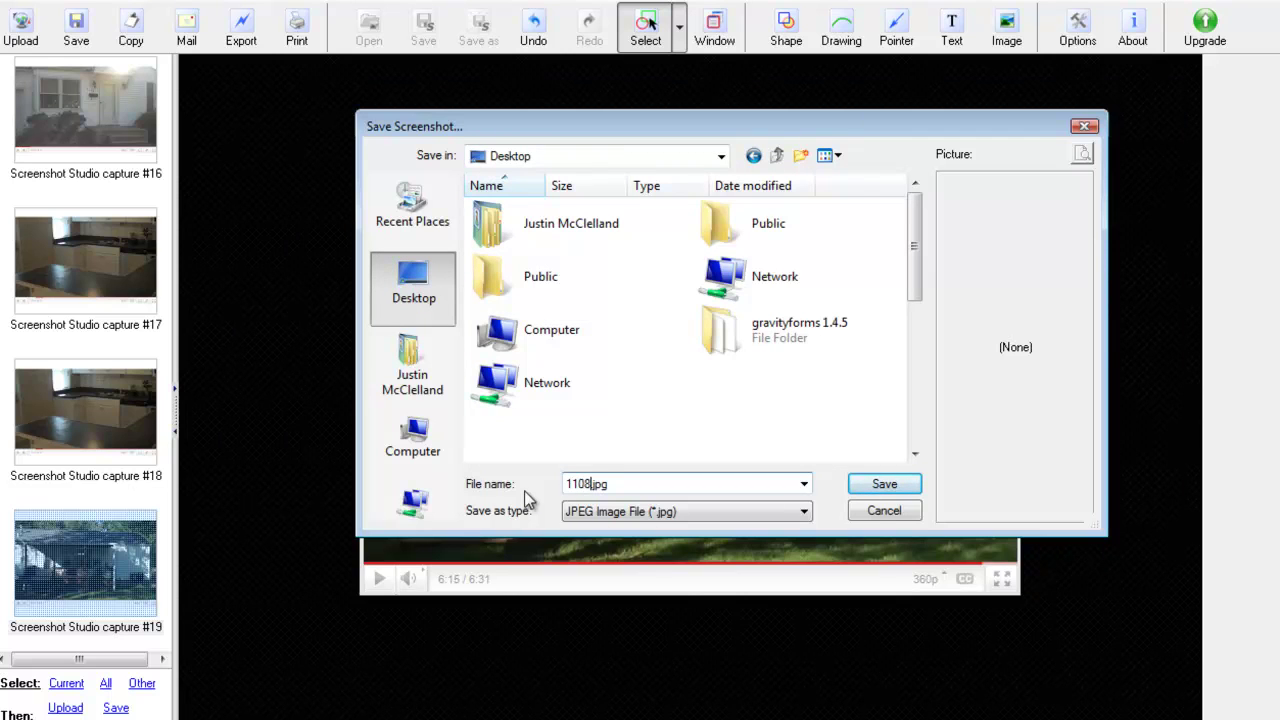
{"action": "key", "text": "Return"}
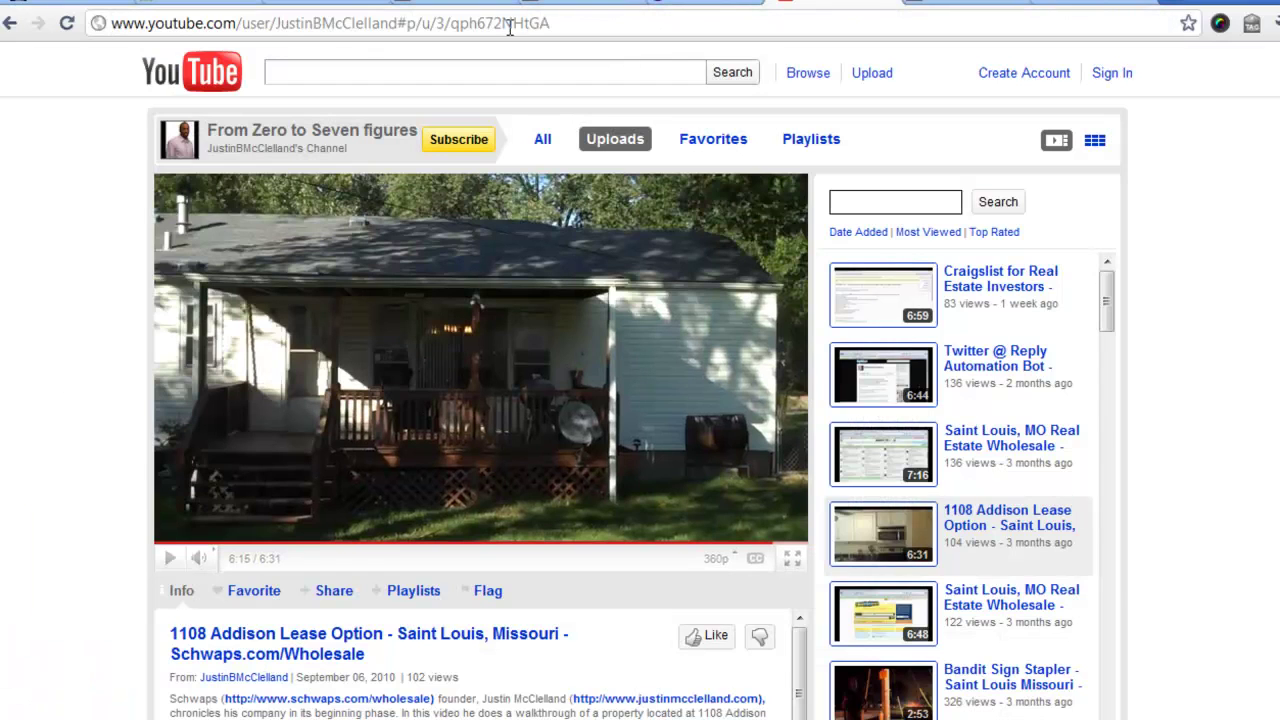
{"action": "left_click", "coordinate": [556, 2]}
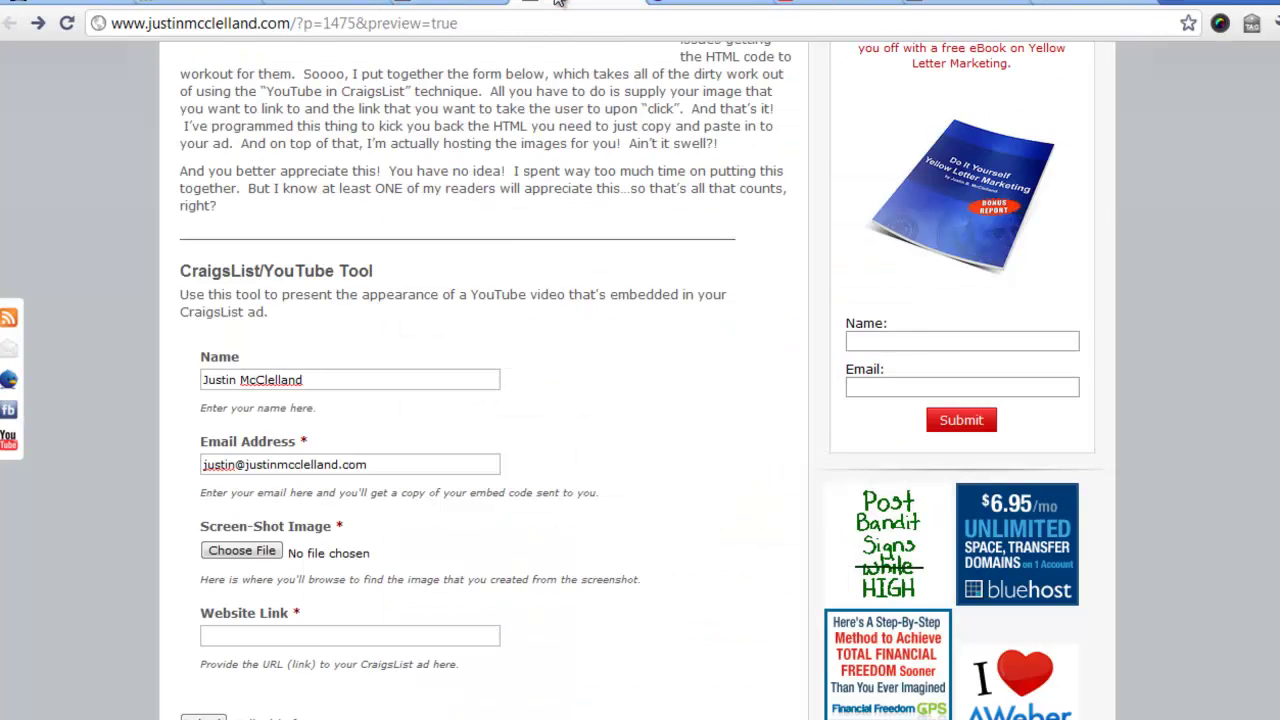
{"action": "left_click", "coordinate": [245, 551]}
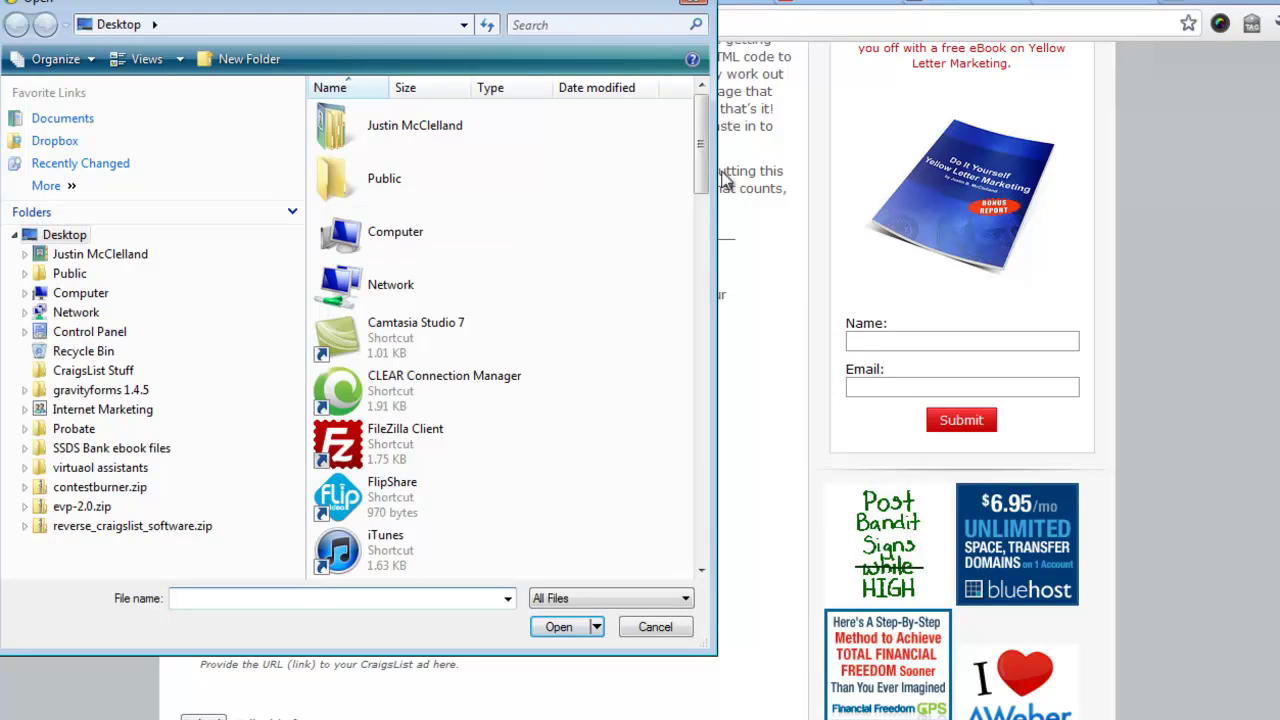
{"action": "left_click_drag", "start_coordinate": [701, 150], "coordinate": [660, 541]}
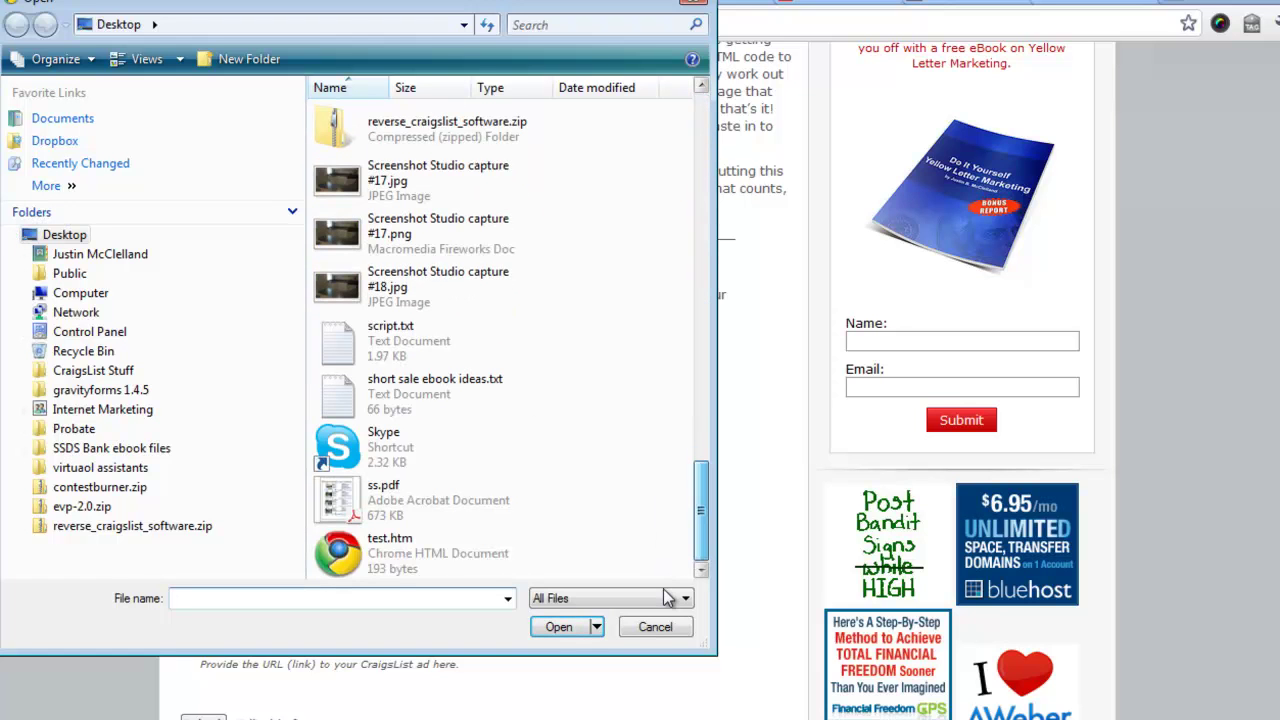
{"action": "left_click_drag", "start_coordinate": [701, 540], "coordinate": [729, 306]}
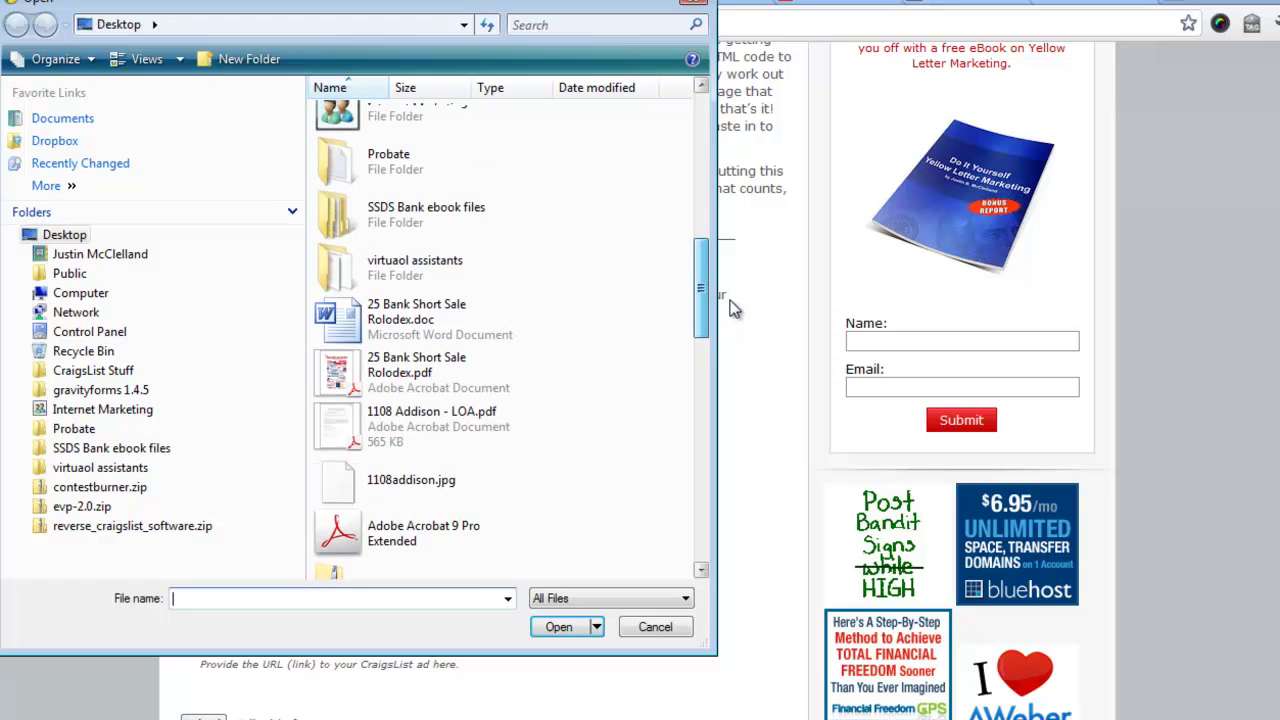
{"action": "double_click", "coordinate": [397, 479]}
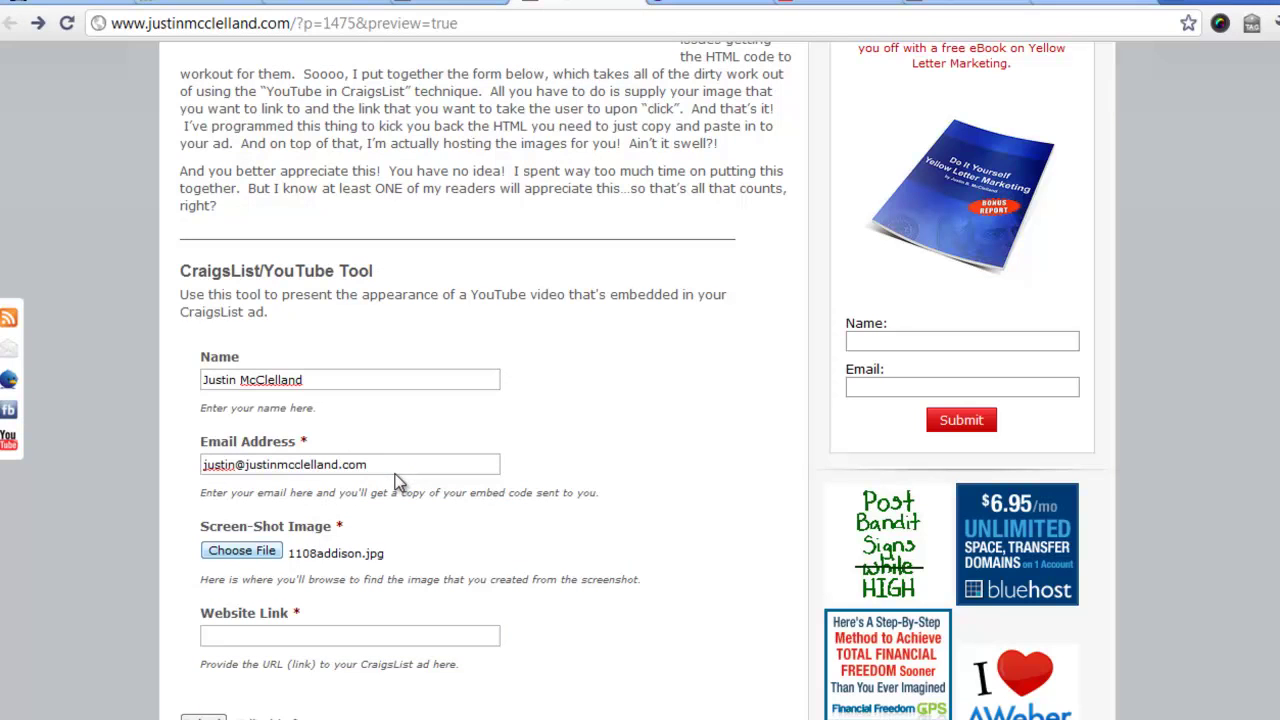
{"action": "left_click", "coordinate": [342, 642]}
{"action": "left_click", "coordinate": [806, 4]}
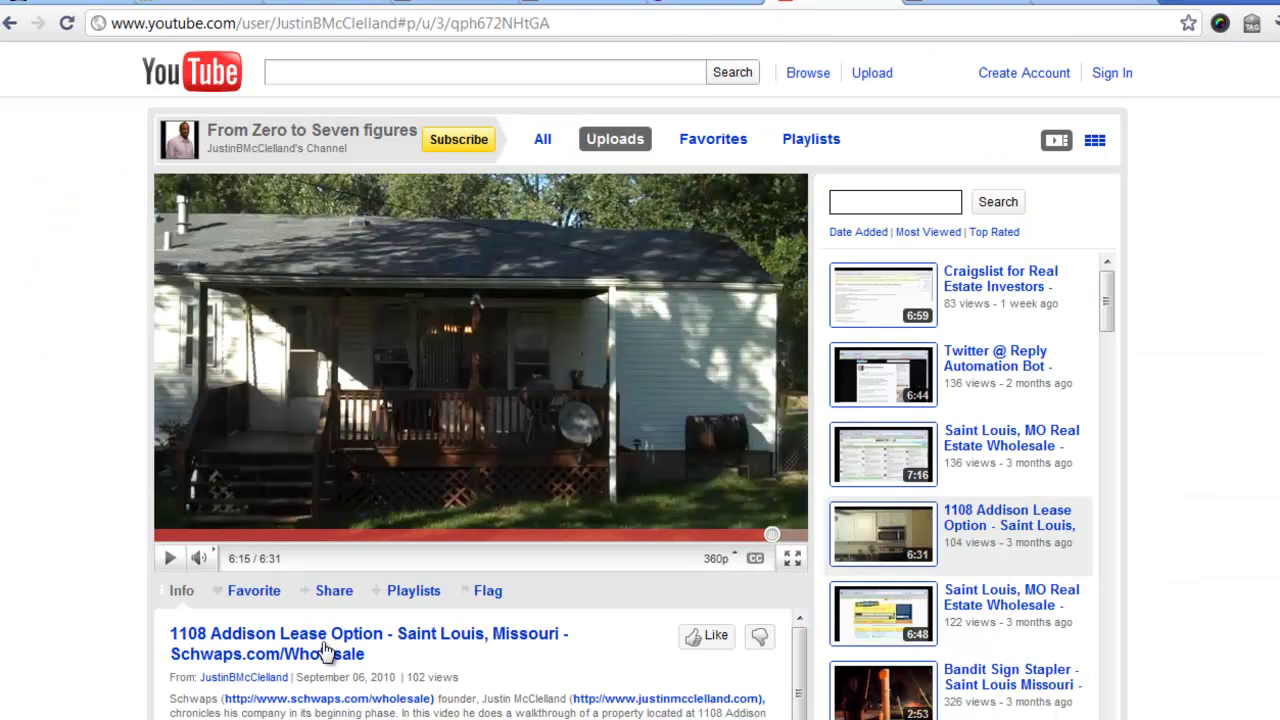
{"action": "mouse_move", "coordinate": [369, 643]}
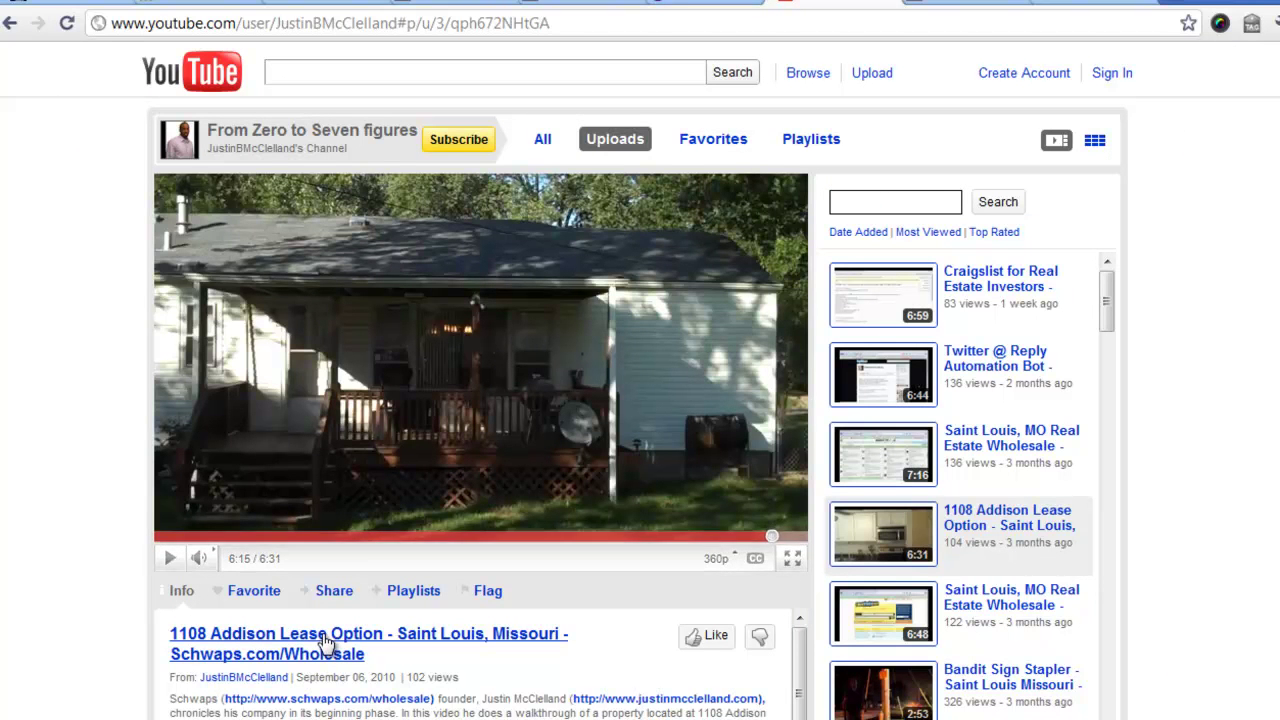
{"action": "left_click", "coordinate": [326, 641]}
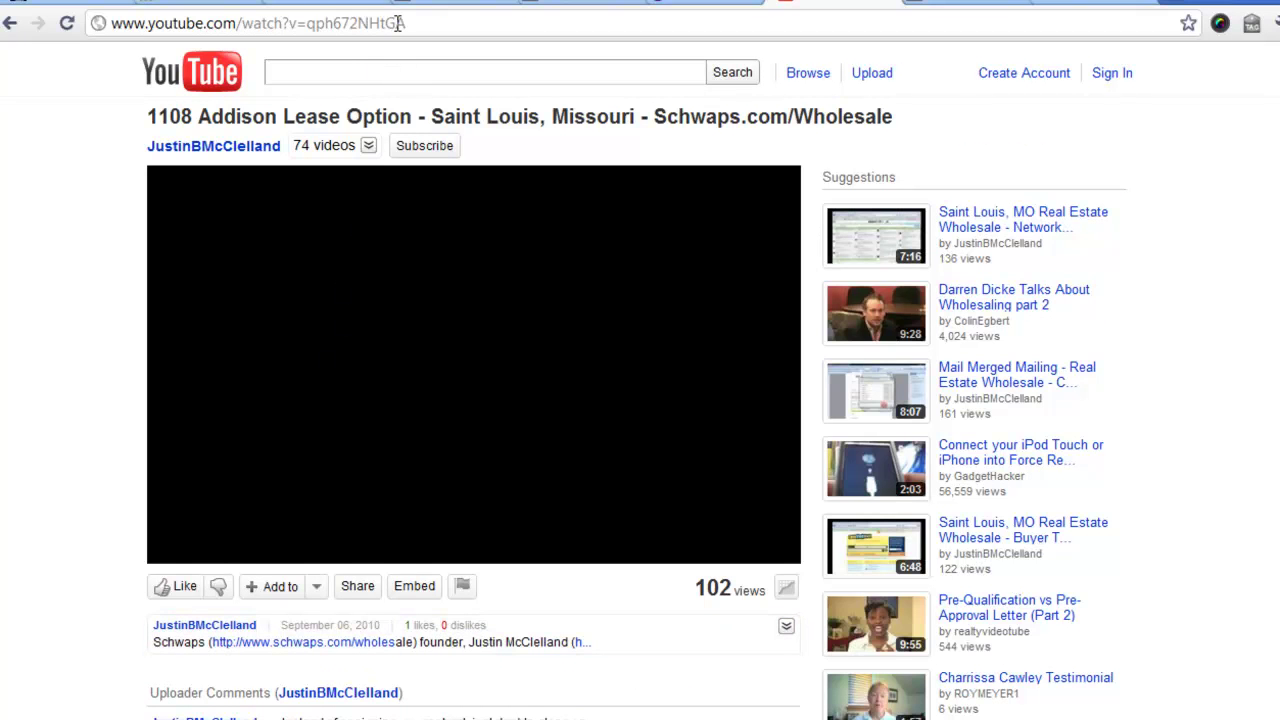
{"action": "left_click", "coordinate": [398, 22]}
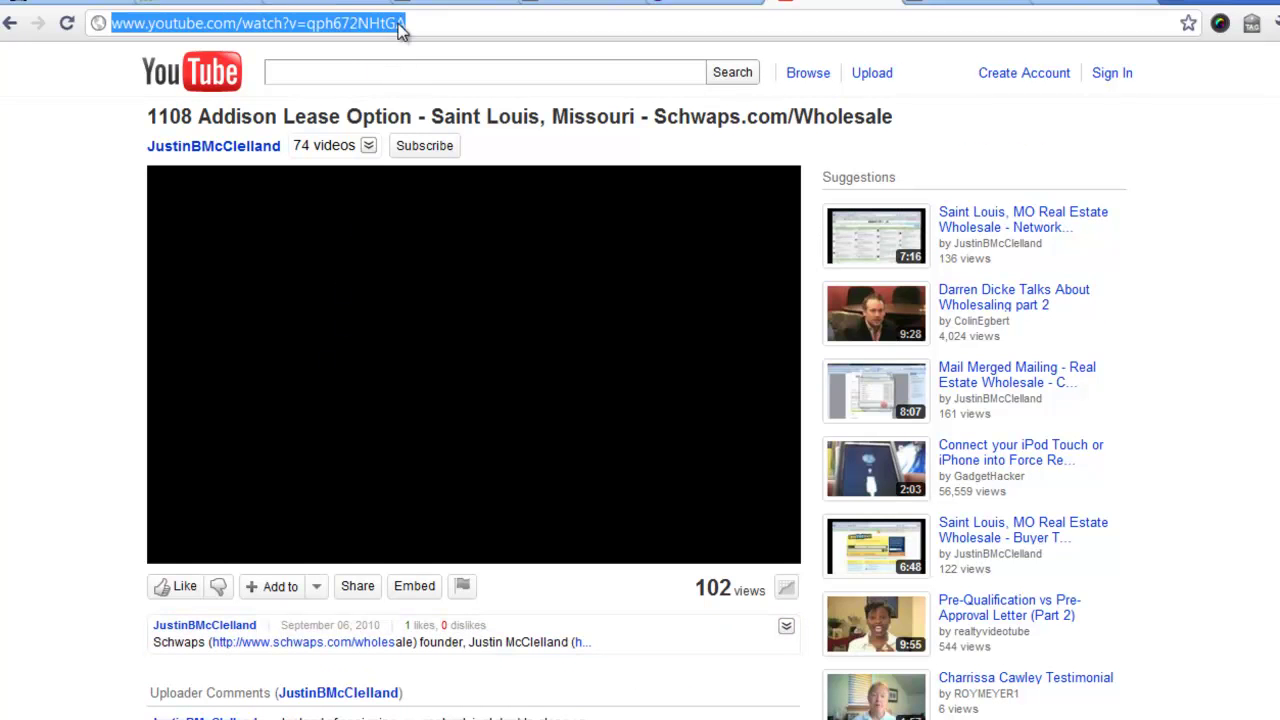
{"action": "right_click", "coordinate": [398, 22]}
{"action": "left_click", "coordinate": [446, 90]}
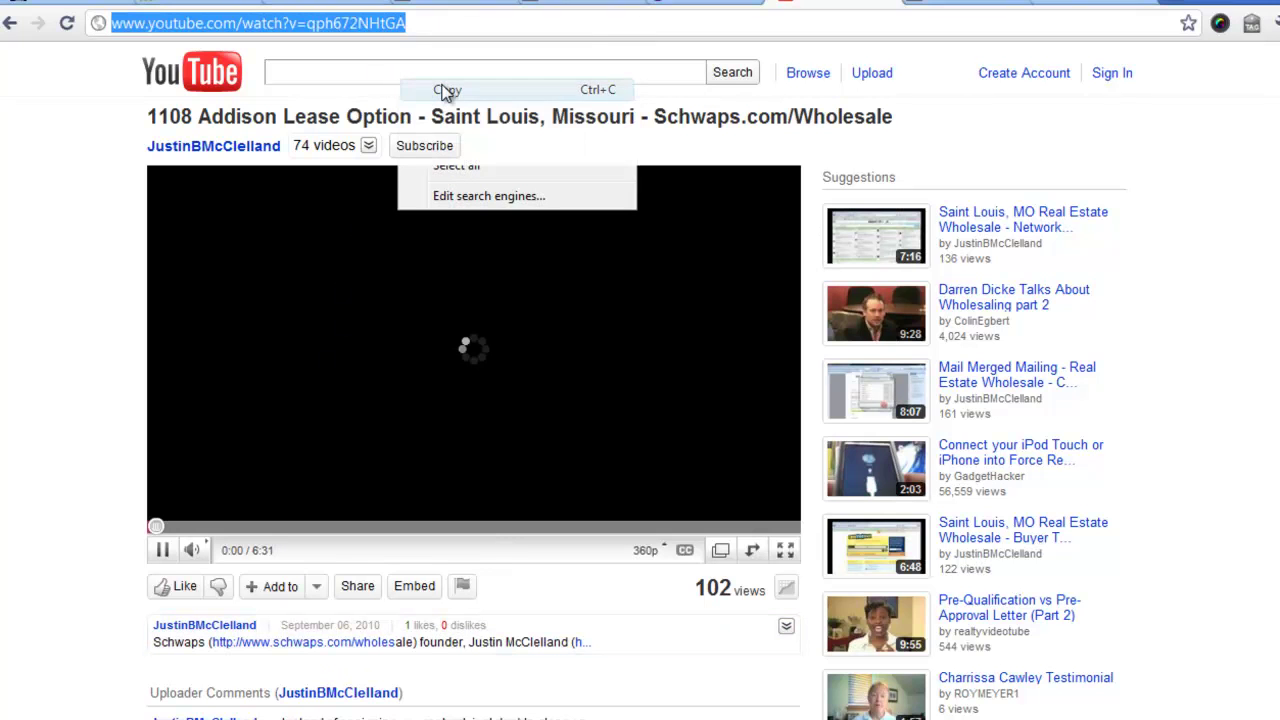
{"action": "left_click", "coordinate": [162, 549]}
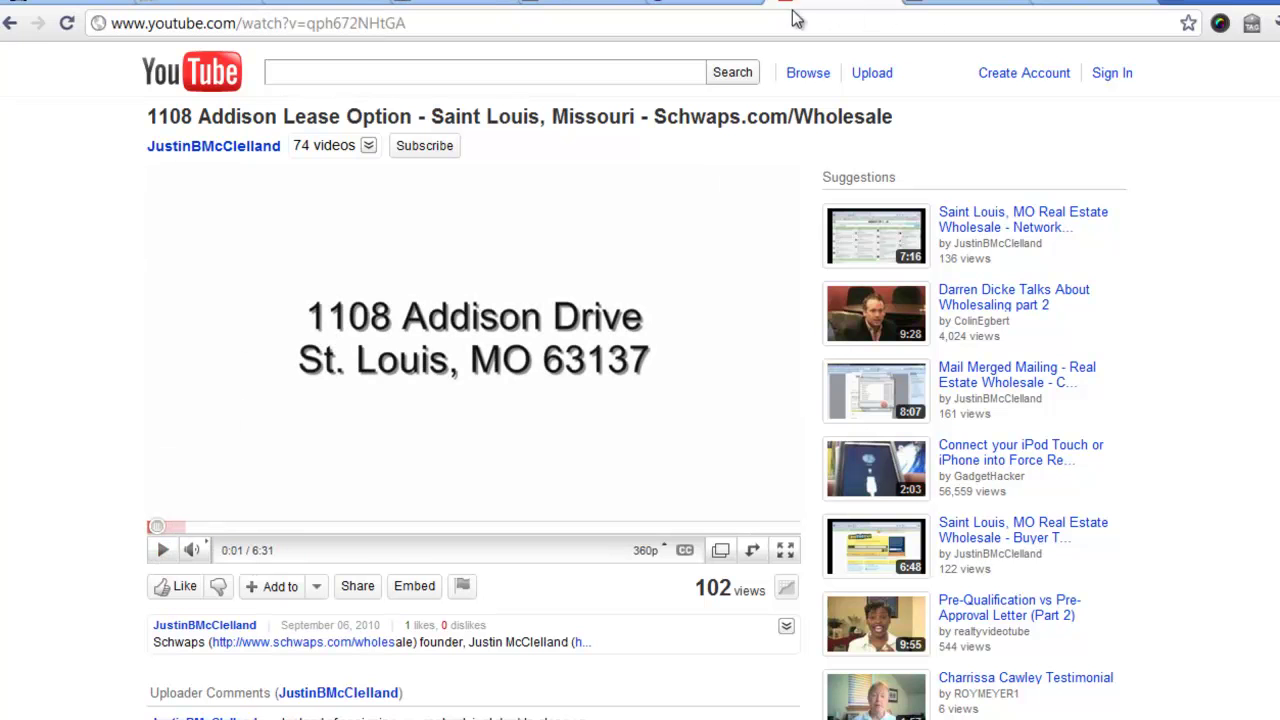
Paste the YouTube video URL into the tool's Website Link field
{"action": "left_click", "coordinate": [447, 5]}
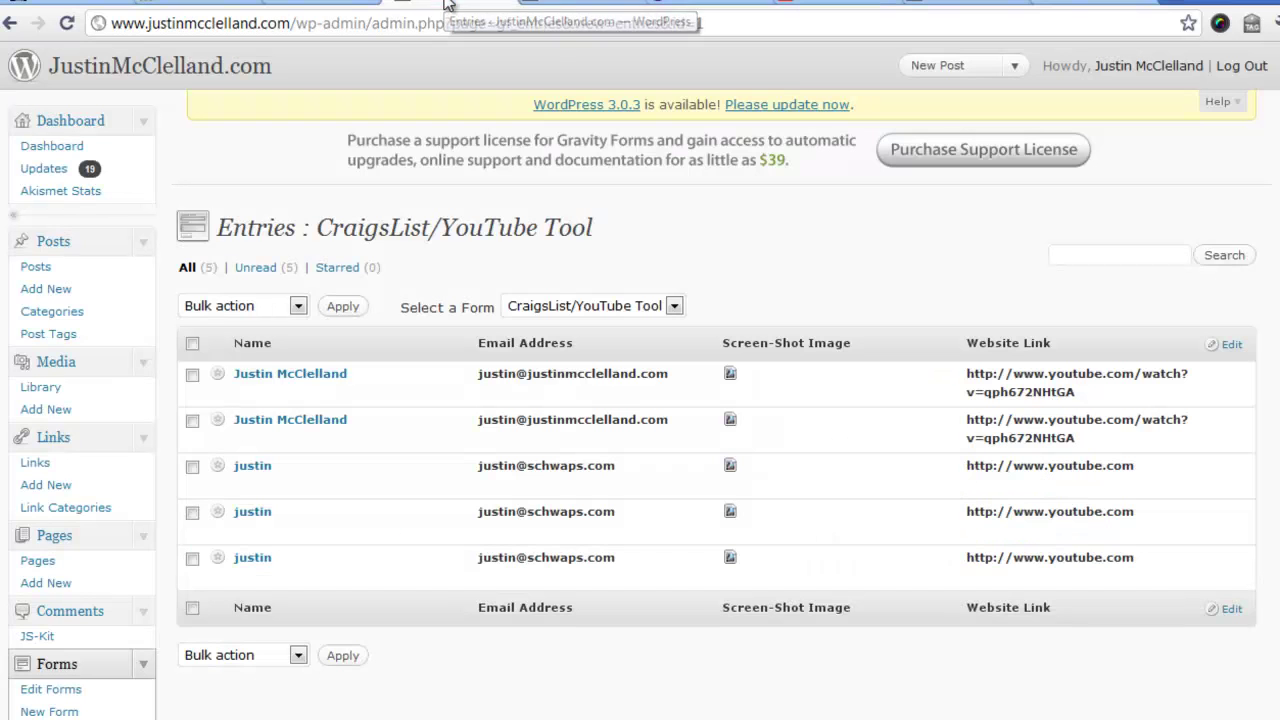
{"action": "left_click", "coordinate": [575, 8]}
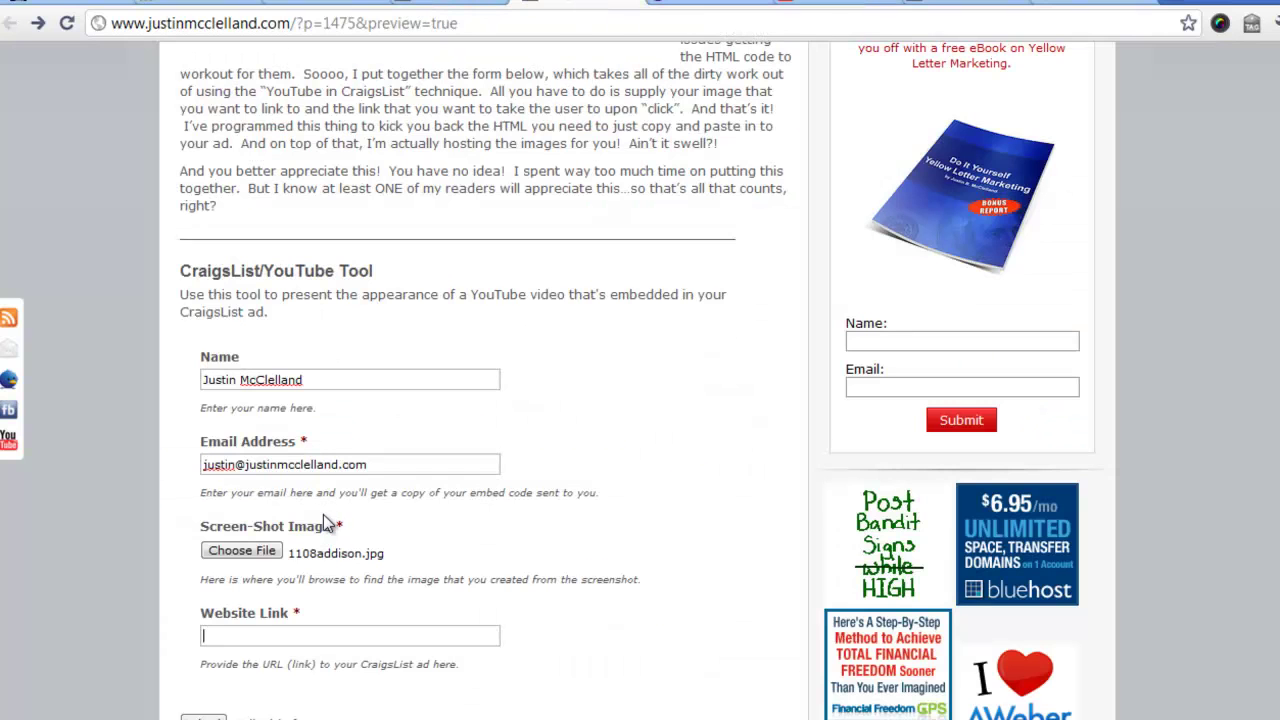
{"action": "left_click", "coordinate": [246, 636]}
{"action": "right_click", "coordinate": [246, 636]}
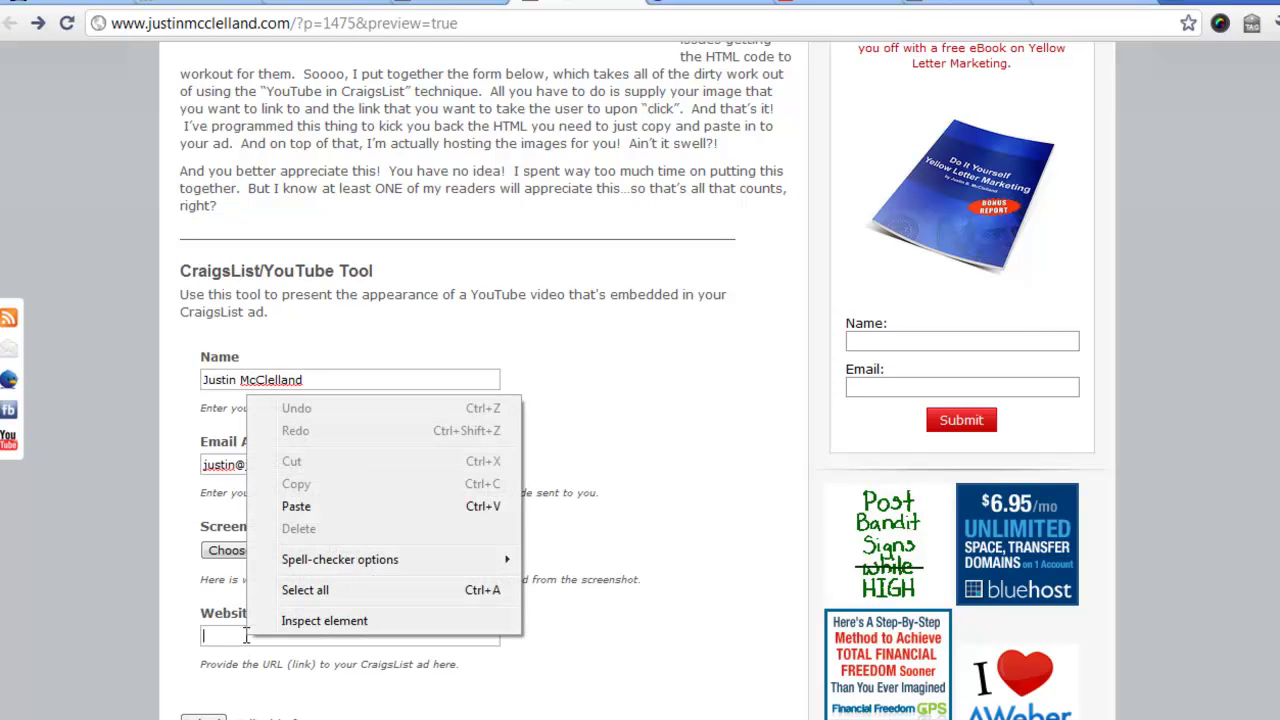
{"action": "left_click", "coordinate": [300, 506]}
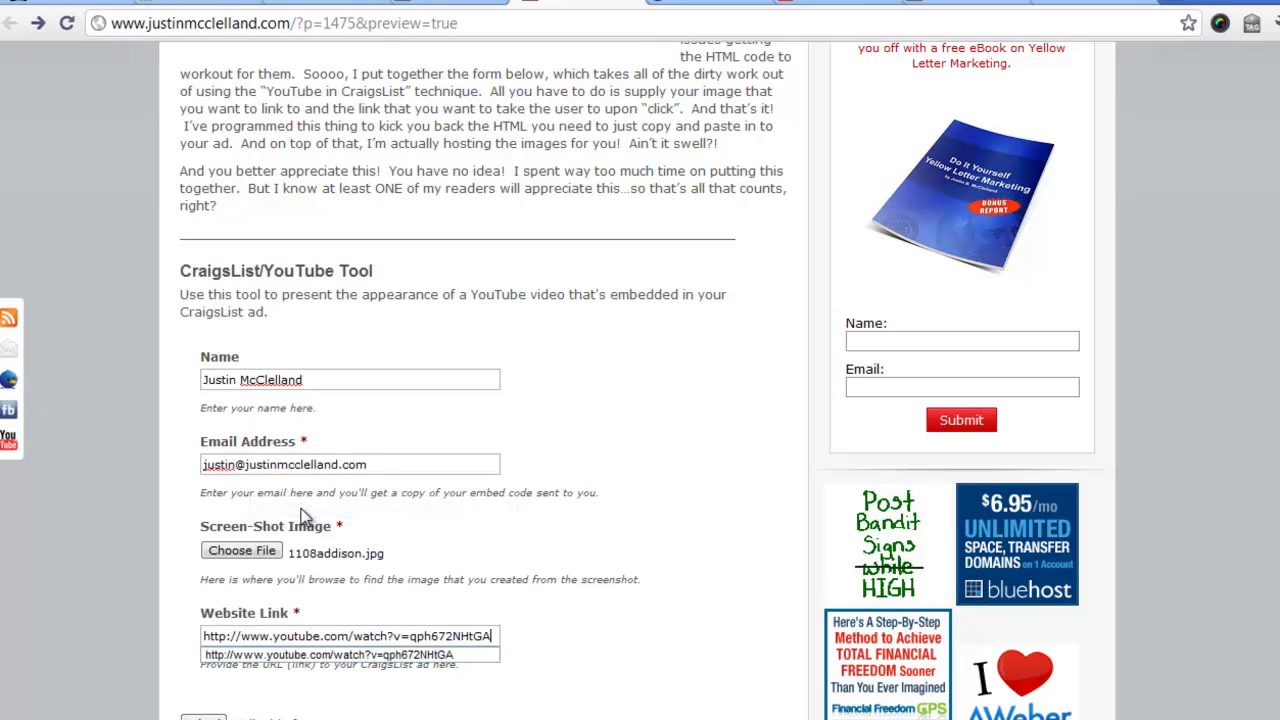
{"action": "left_click", "coordinate": [178, 602]}
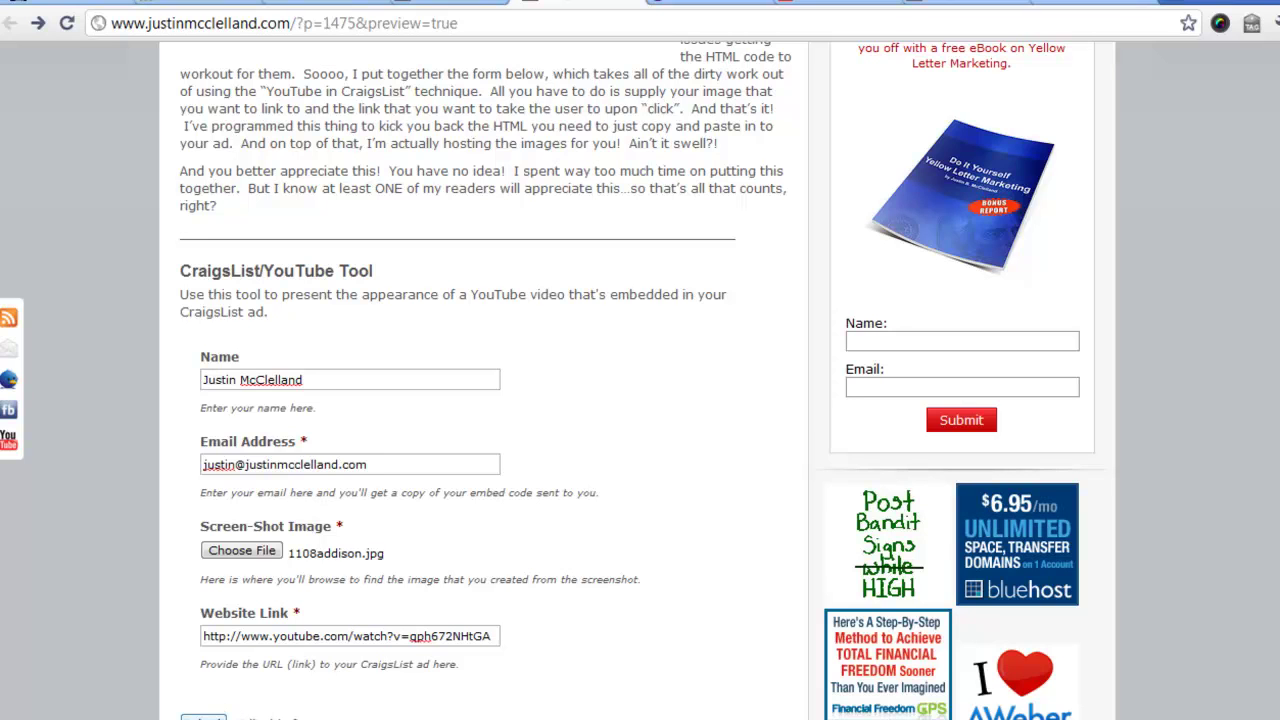
Submit the form, then copy the emailed HTML code in Outlook and close the message
{"action": "left_click", "coordinate": [203, 717]}
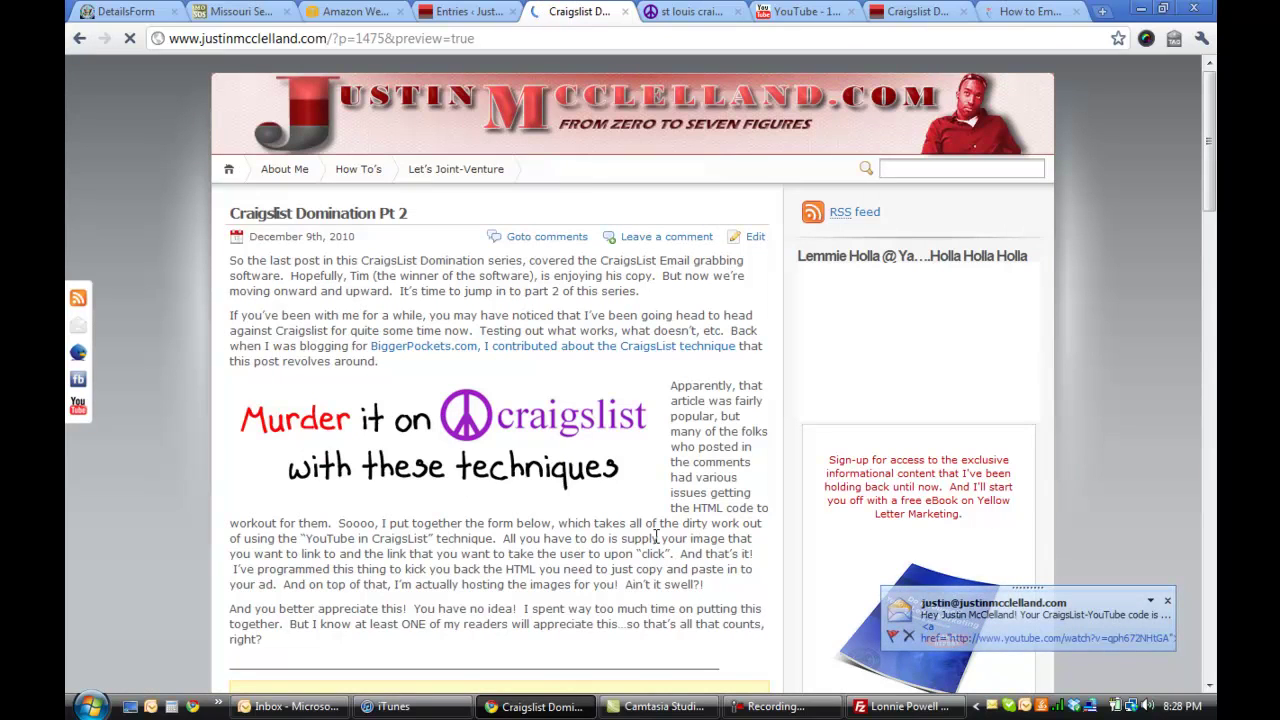
{"action": "left_click", "coordinate": [998, 612]}
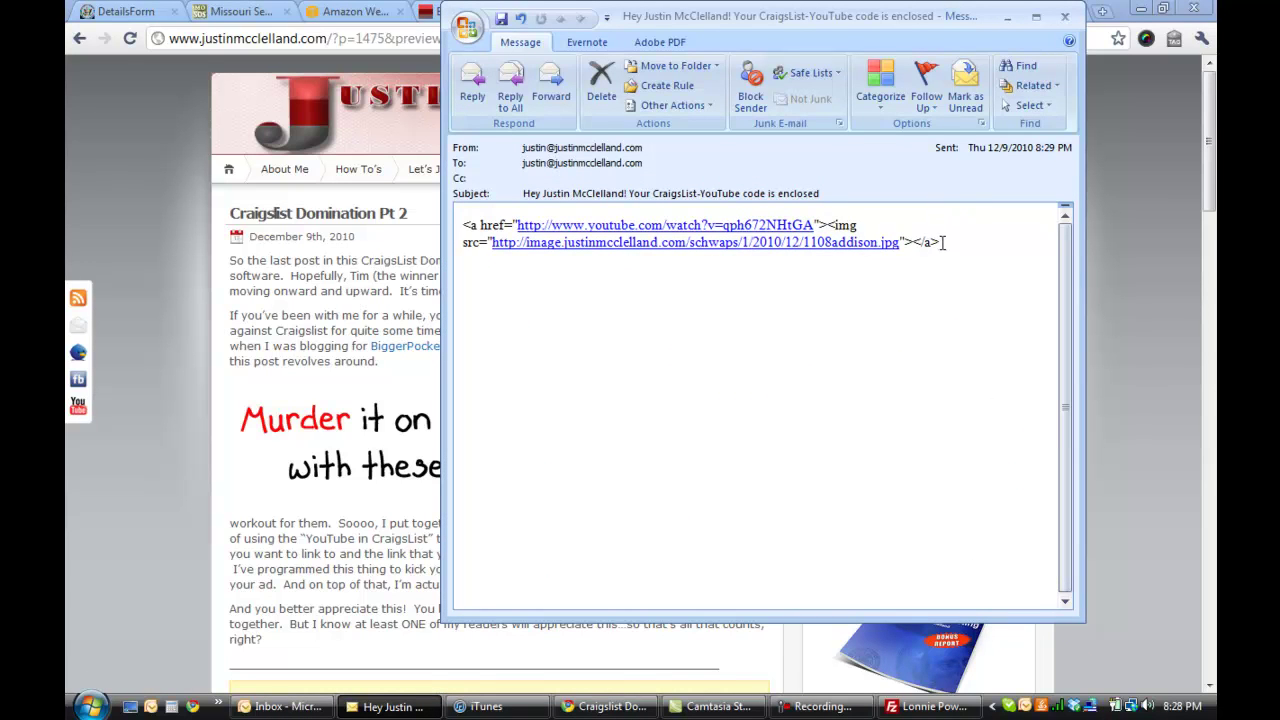
{"action": "mouse_move", "coordinate": [940, 243]}
{"action": "left_mouse_down"}
{"action": "mouse_move", "coordinate": [576, 214]}
{"action": "mouse_move", "coordinate": [476, 228]}
{"action": "left_mouse_up"}
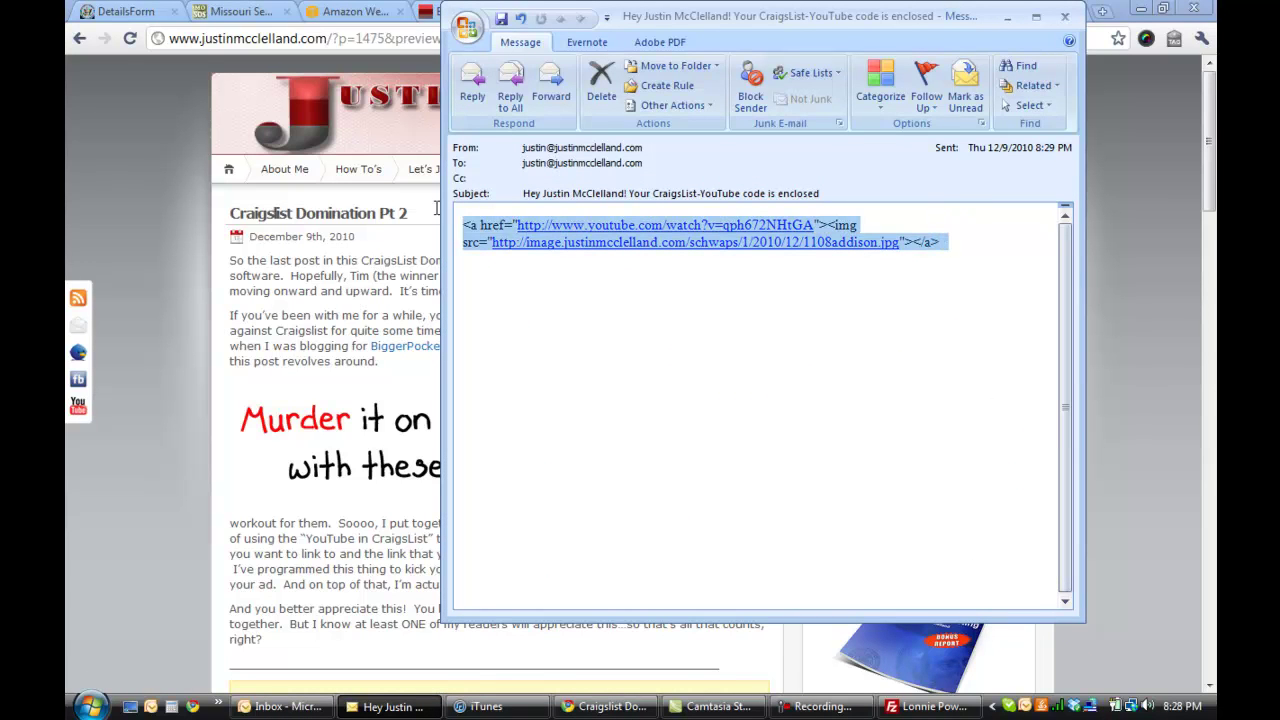
{"action": "right_click", "coordinate": [516, 230]}
{"action": "left_click", "coordinate": [535, 240]}
{"action": "left_click", "coordinate": [1064, 16]}
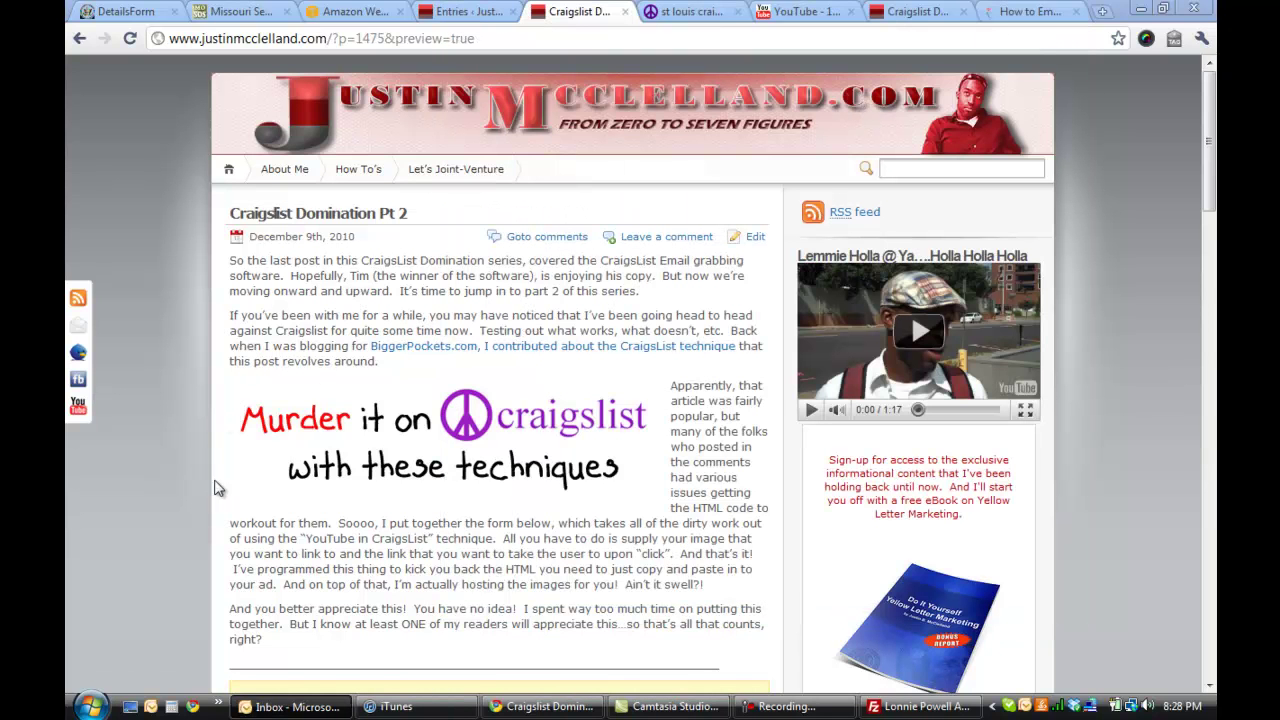
Scroll down the blog post to the yellow box with the generated HTML code
{"action": "scroll", "coordinate": [740, 462], "scroll_direction": "down", "scroll_amount": 2}
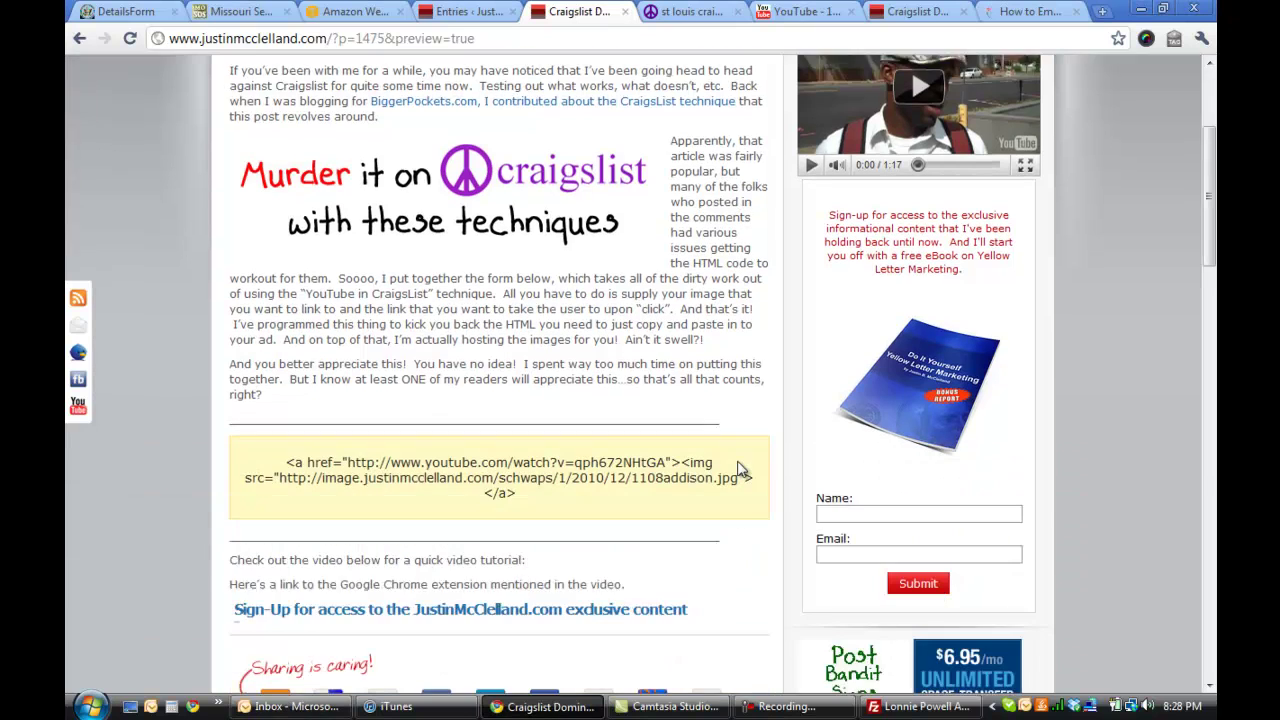
{"action": "scroll", "coordinate": [740, 470], "scroll_direction": "down", "scroll_amount": 1}
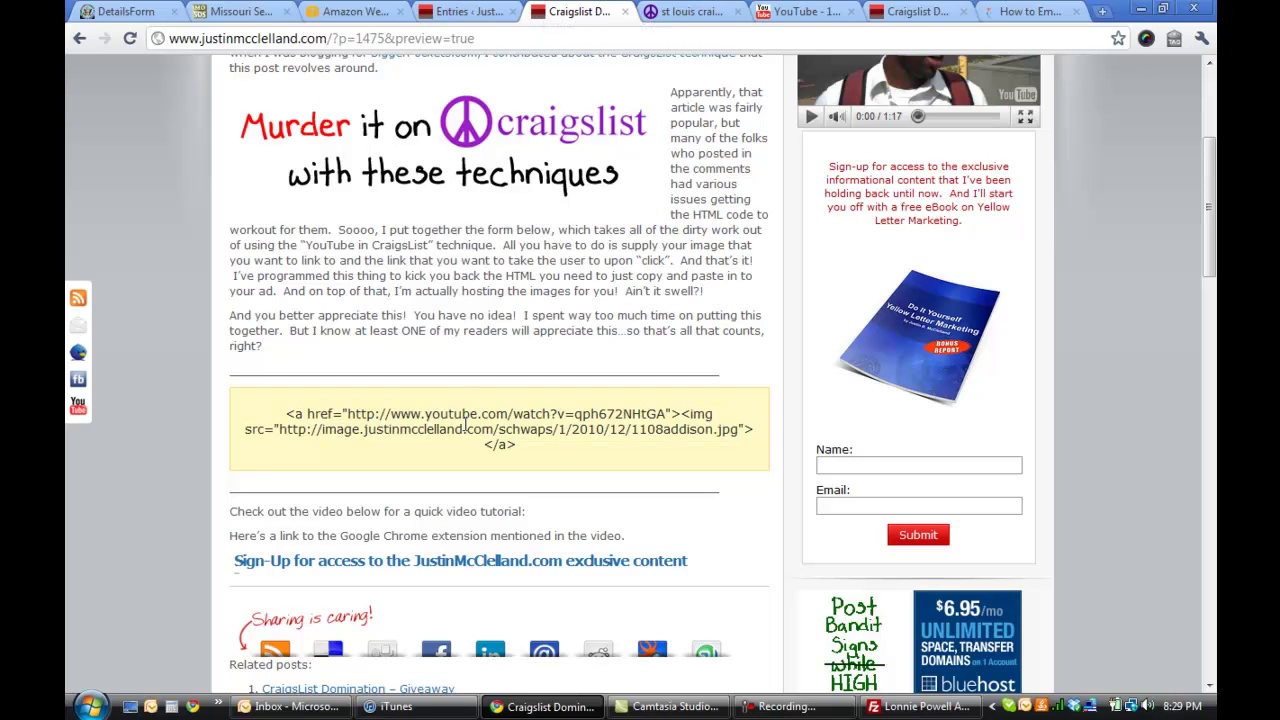
In the Craigslist draft, replace the old posting description with the pasted link-and-image code
{"action": "left_click", "coordinate": [706, 11]}
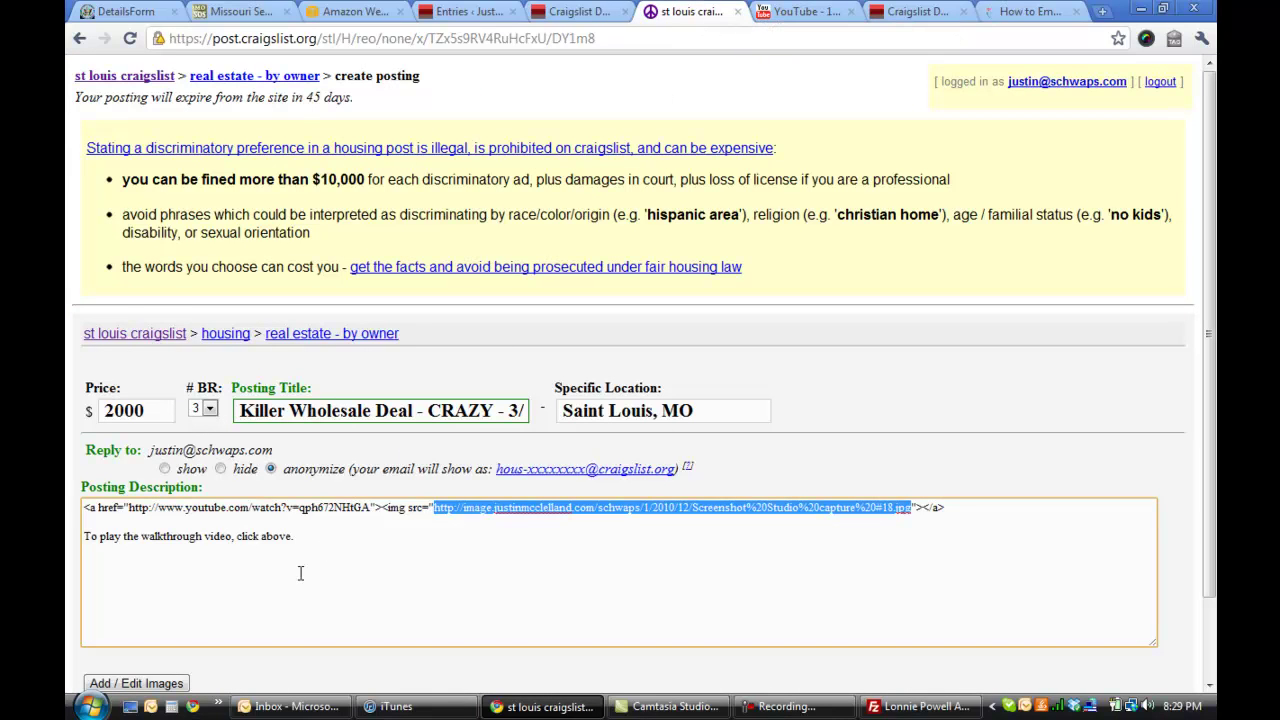
{"action": "left_click", "coordinate": [288, 537]}
{"action": "key", "text": "ctrl+a"}
{"action": "key", "text": "Delete"}
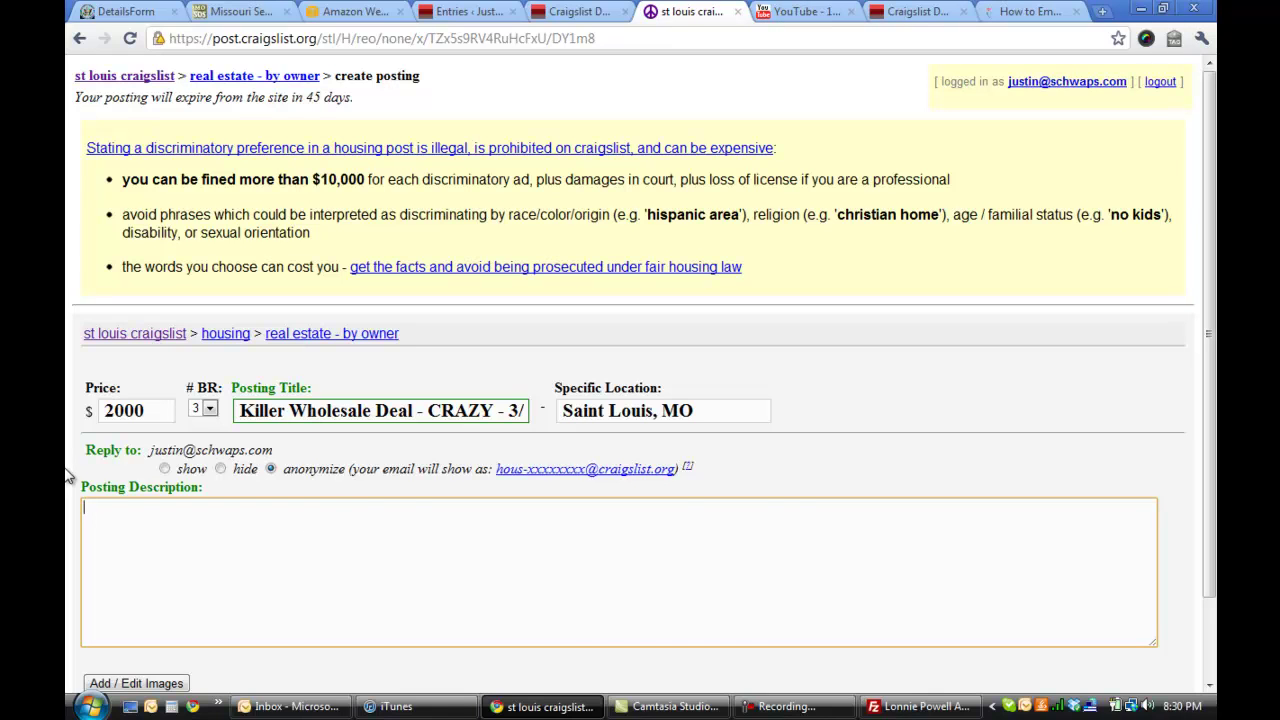
{"action": "key", "text": "ctrl+v"}
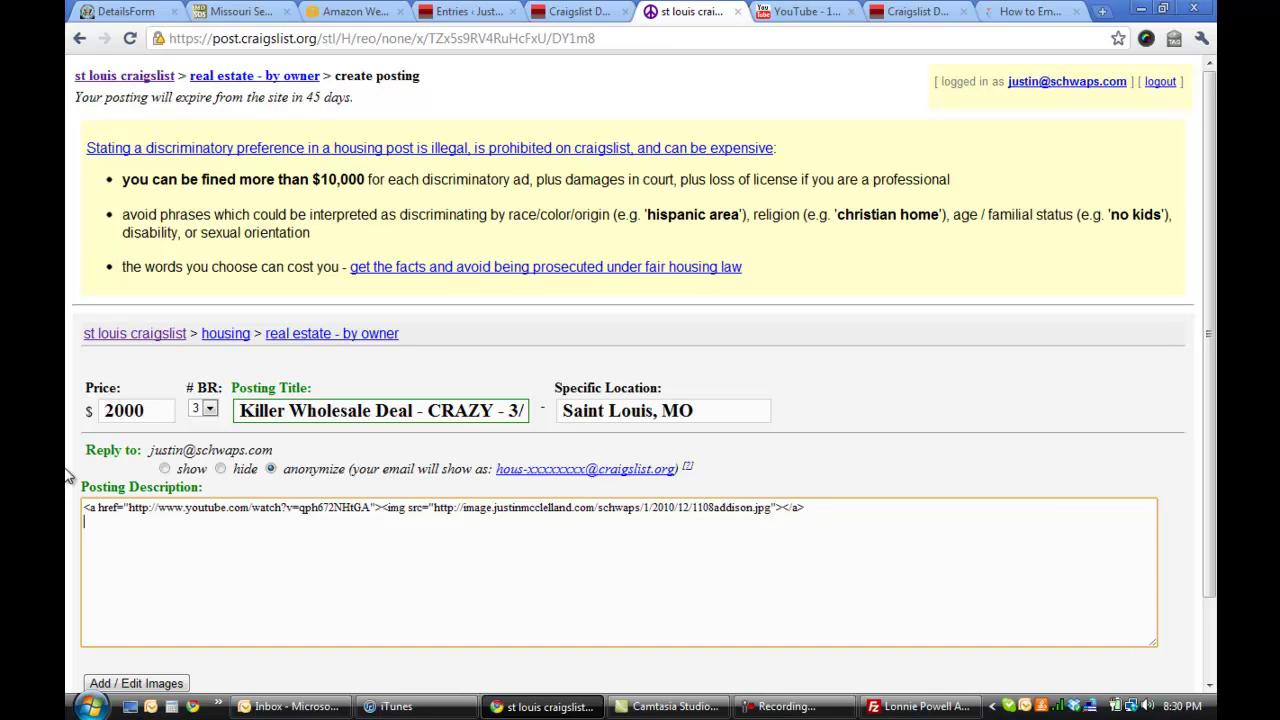
Add the caption line 'Click above to see the video walk-through' below the code
{"action": "key", "text": "Return"}
{"action": "type", "text": "Click"}
{"action": "type", "text": " the"}
{"action": "key", "text": "BackSpace"}
{"action": "key", "text": "BackSpace"}
{"action": "key", "text": "BackSpace"}
{"action": "key", "text": "BackSpace"}
{"action": "type", "text": "to"}
{"action": "key", "text": "BackSpace"}
{"action": "key", "text": "BackSpace"}
{"action": "key", "text": "BackSpace"}
{"action": "type", "text": "above to see the video walk"}
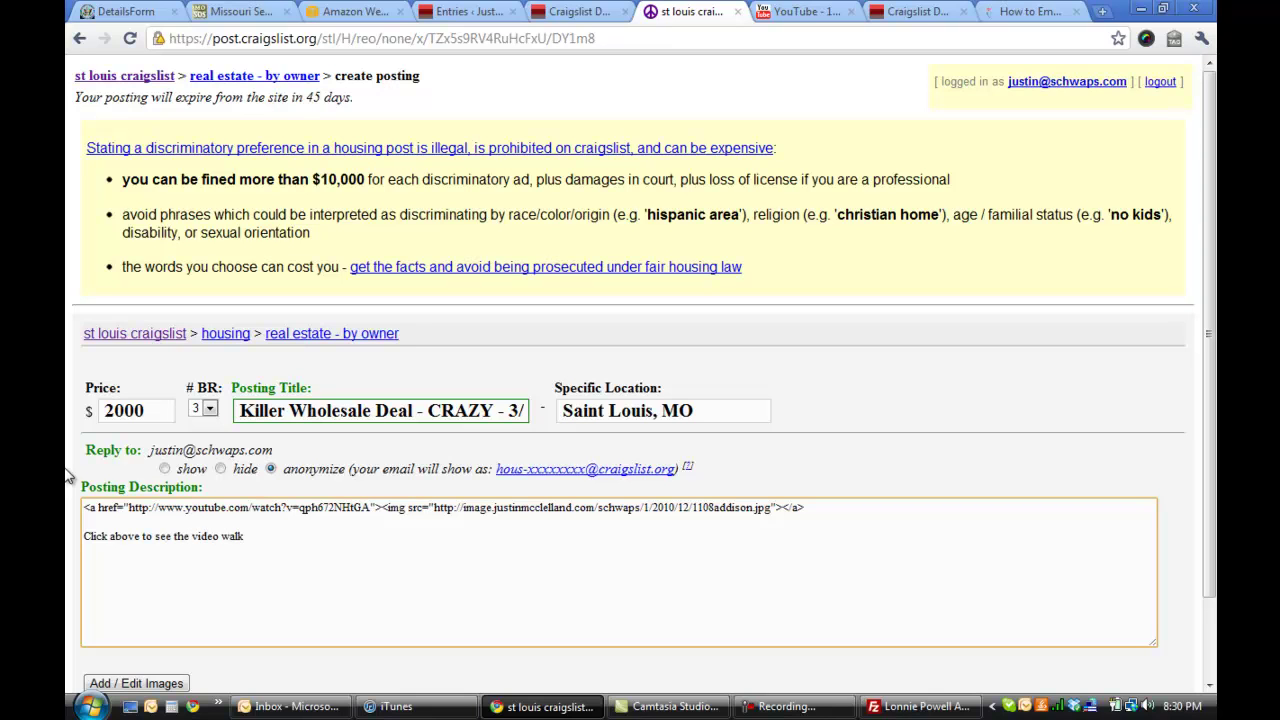
{"action": "type", "text": "-through"}
{"action": "left_click", "coordinate": [111, 412]}
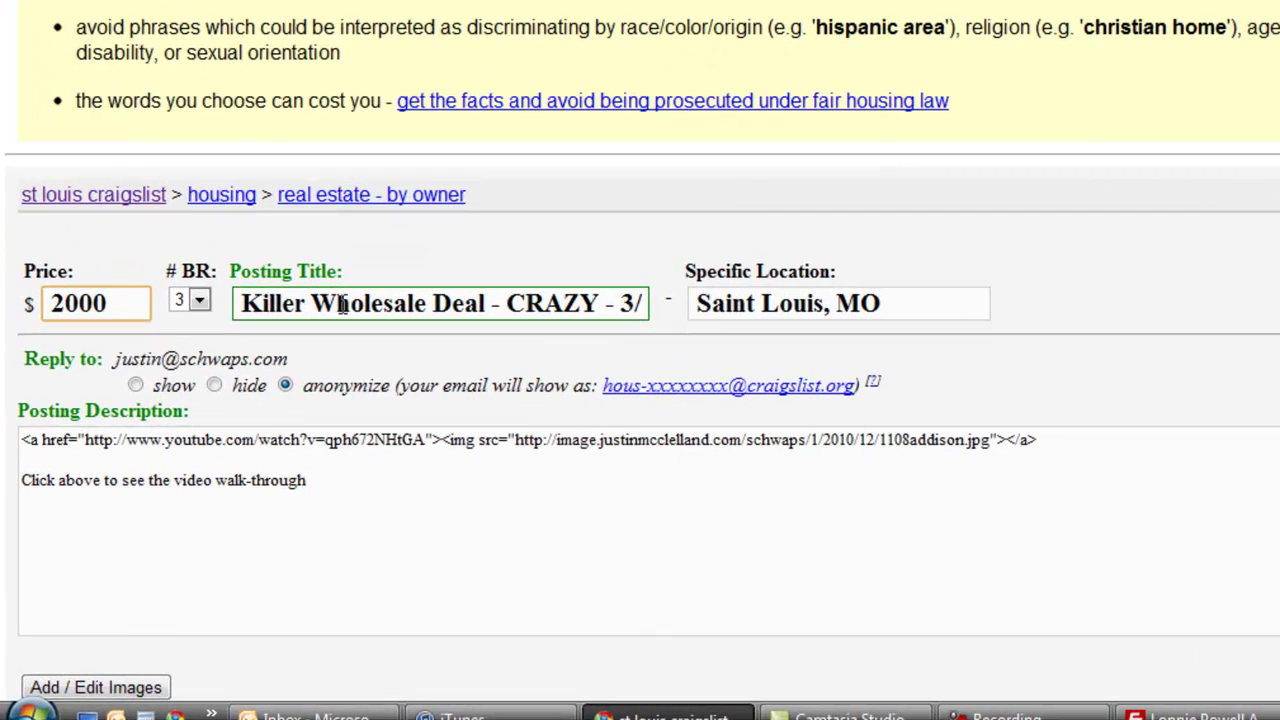
Select parts of the posting title, ending on '(VIDEO)' at its end
{"action": "left_click_drag", "start_coordinate": [342, 303], "coordinate": [663, 297]}
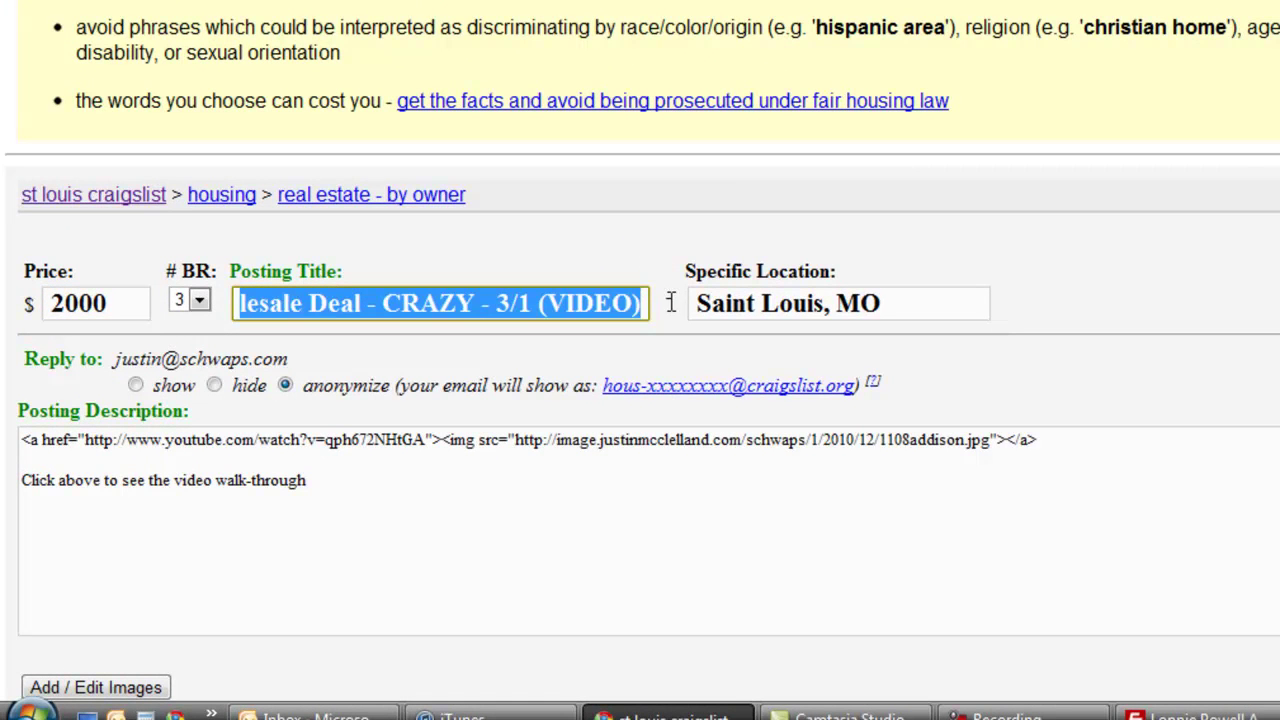
{"action": "left_click", "coordinate": [575, 265]}
{"action": "left_click_drag", "start_coordinate": [543, 297], "coordinate": [645, 300]}
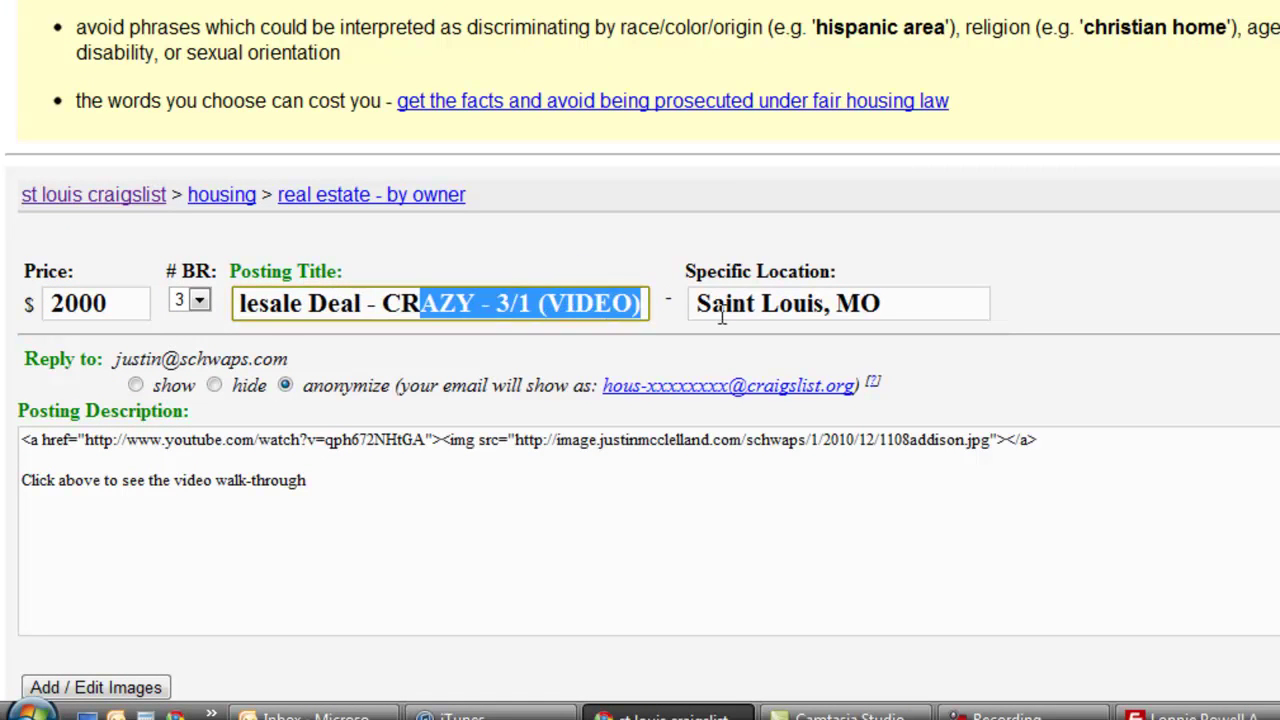
{"action": "left_click", "coordinate": [524, 300]}
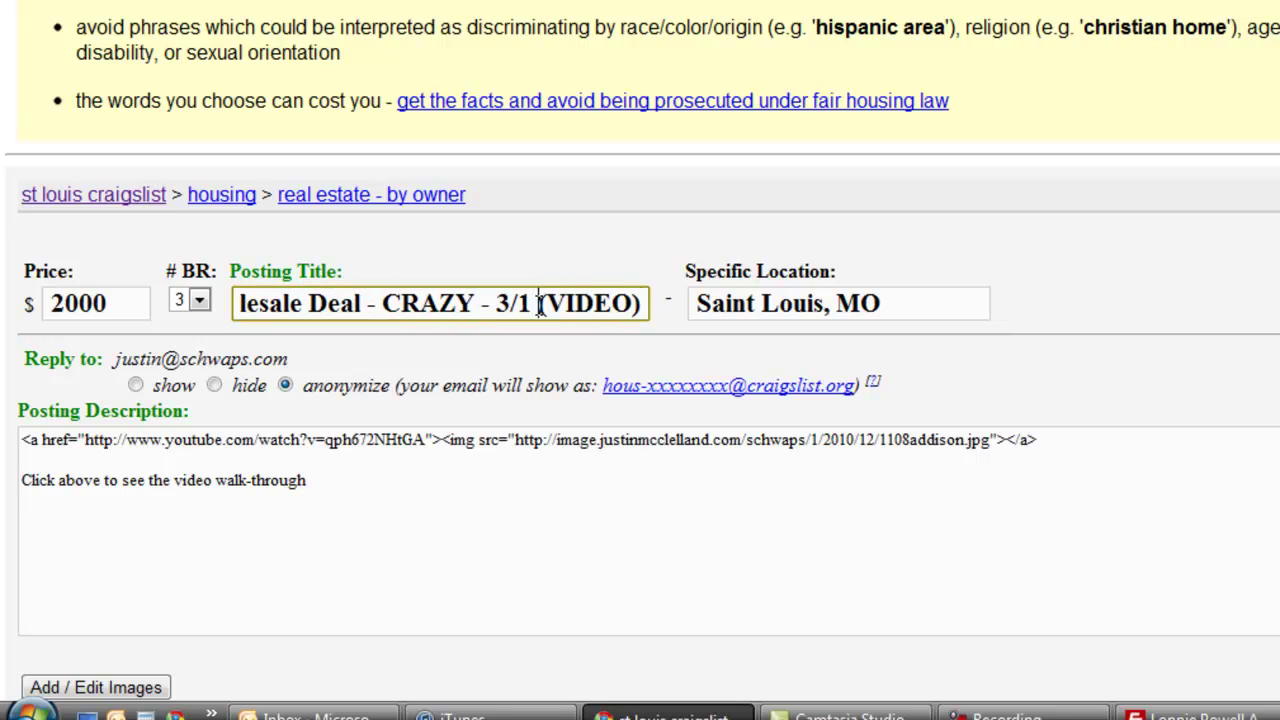
{"action": "left_click_drag", "start_coordinate": [536, 303], "coordinate": [688, 305]}
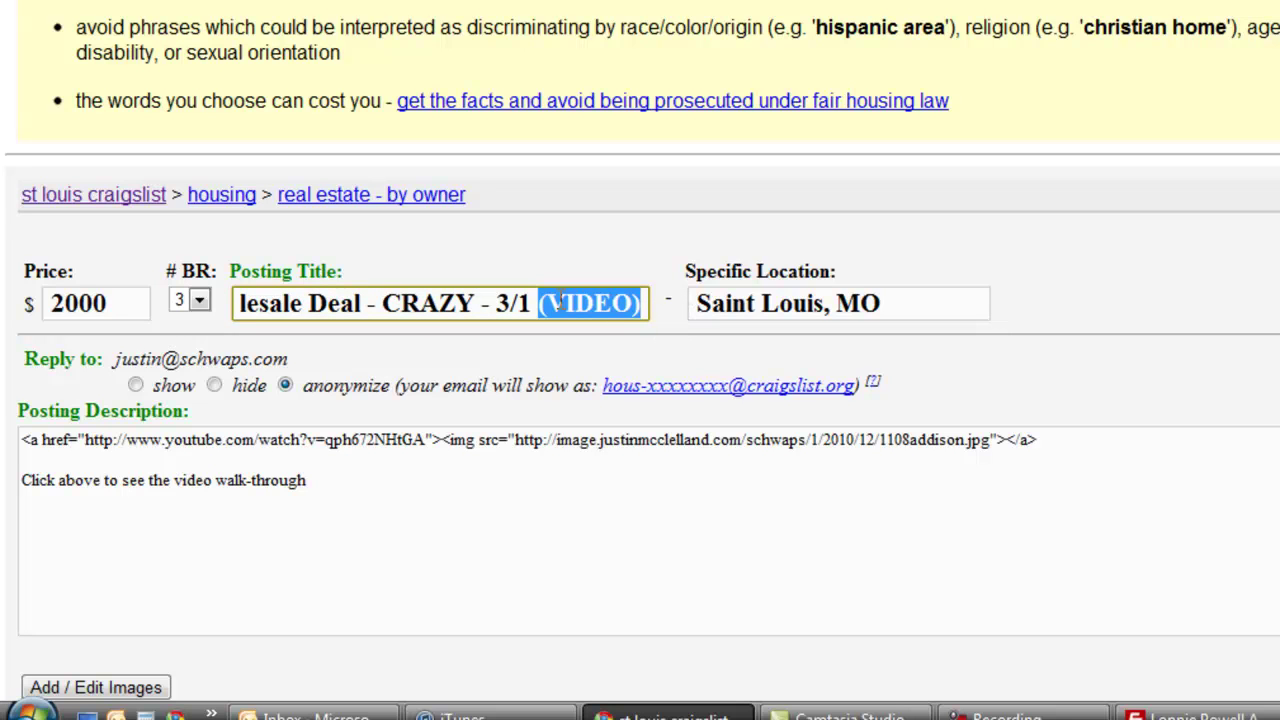
Put two &#9654; arrow codes at the start of the 'Killer Wholesale Deal' title
{"action": "key", "text": "Home"}
{"action": "type", "text": ";;"}
{"action": "key", "text": "BackSpace"}
{"action": "key", "text": "BackSpace"}
{"action": "type", "text": "&#9654;"}
{"action": "type", "text": ";;a"}
{"action": "key", "text": "BackSpace"}
{"action": "key", "text": "BackSpace"}
{"action": "key", "text": "BackSpace"}
{"action": "type", "text": "&#9654;"}
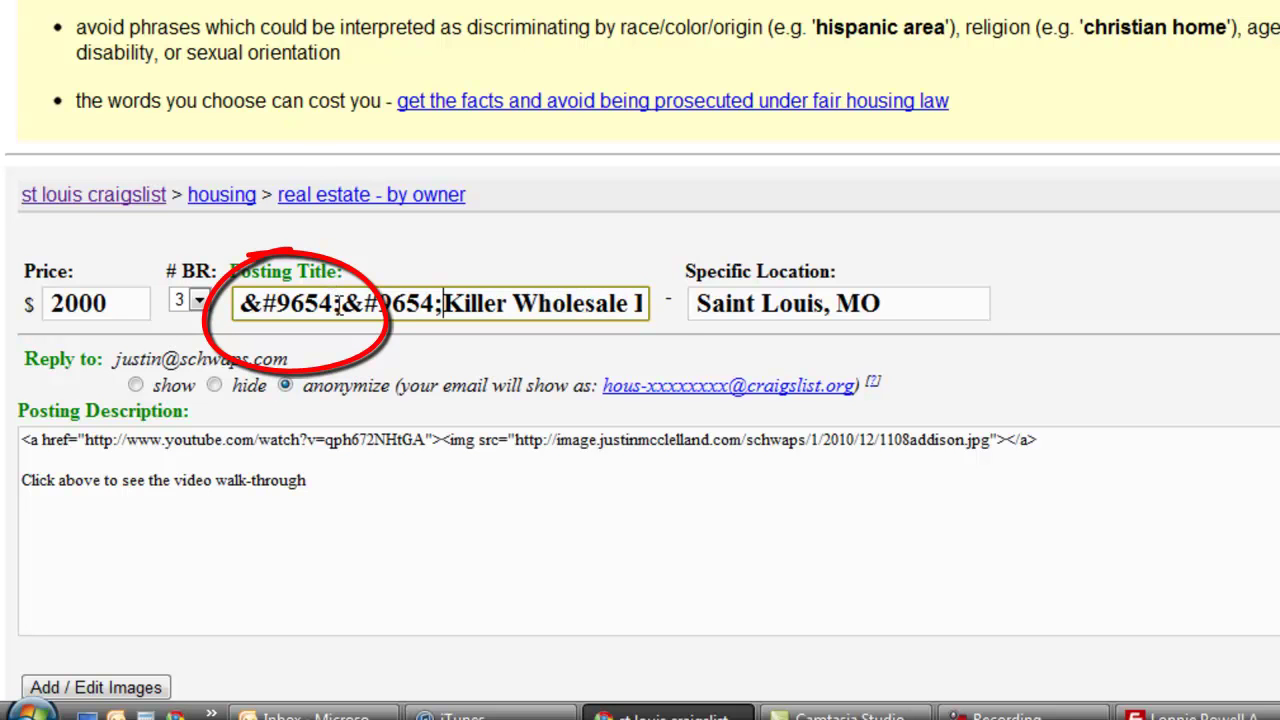
{"action": "left_click_drag", "start_coordinate": [341, 305], "coordinate": [240, 305]}
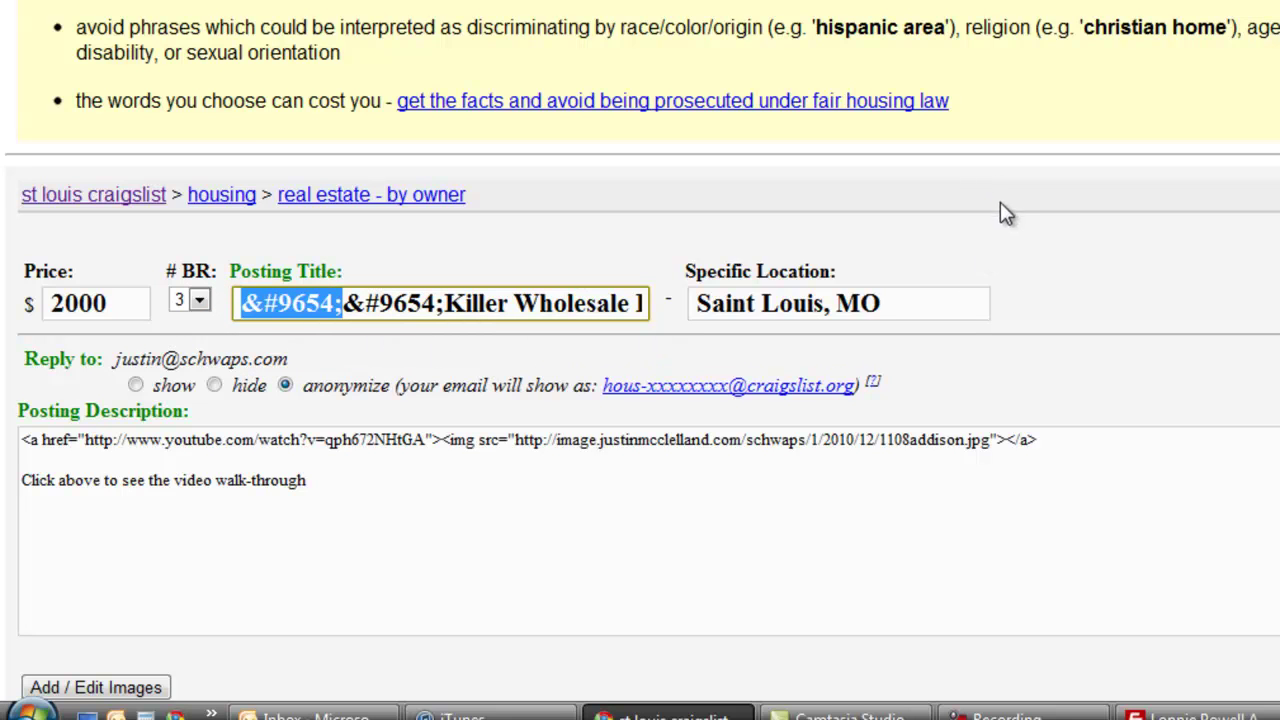
{"action": "left_click", "coordinate": [1113, 289]}
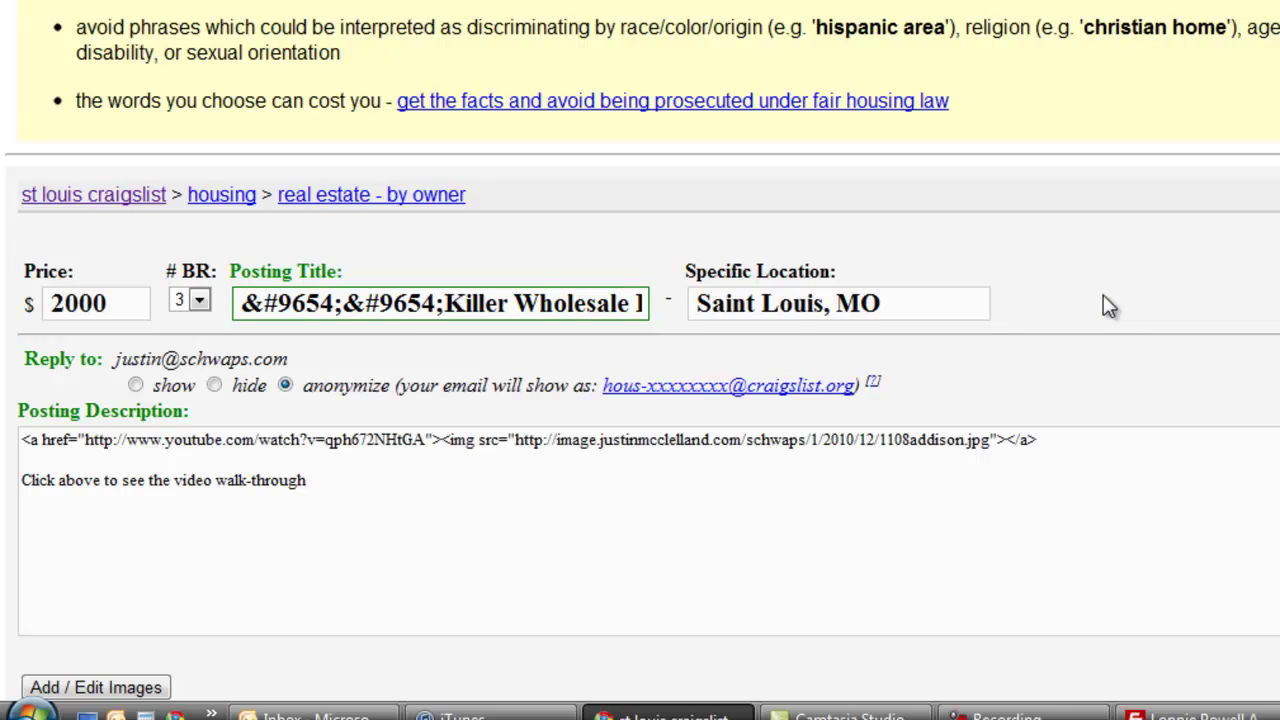
{"action": "scroll", "coordinate": [1112, 300], "scroll_direction": "down", "scroll_amount": 3}
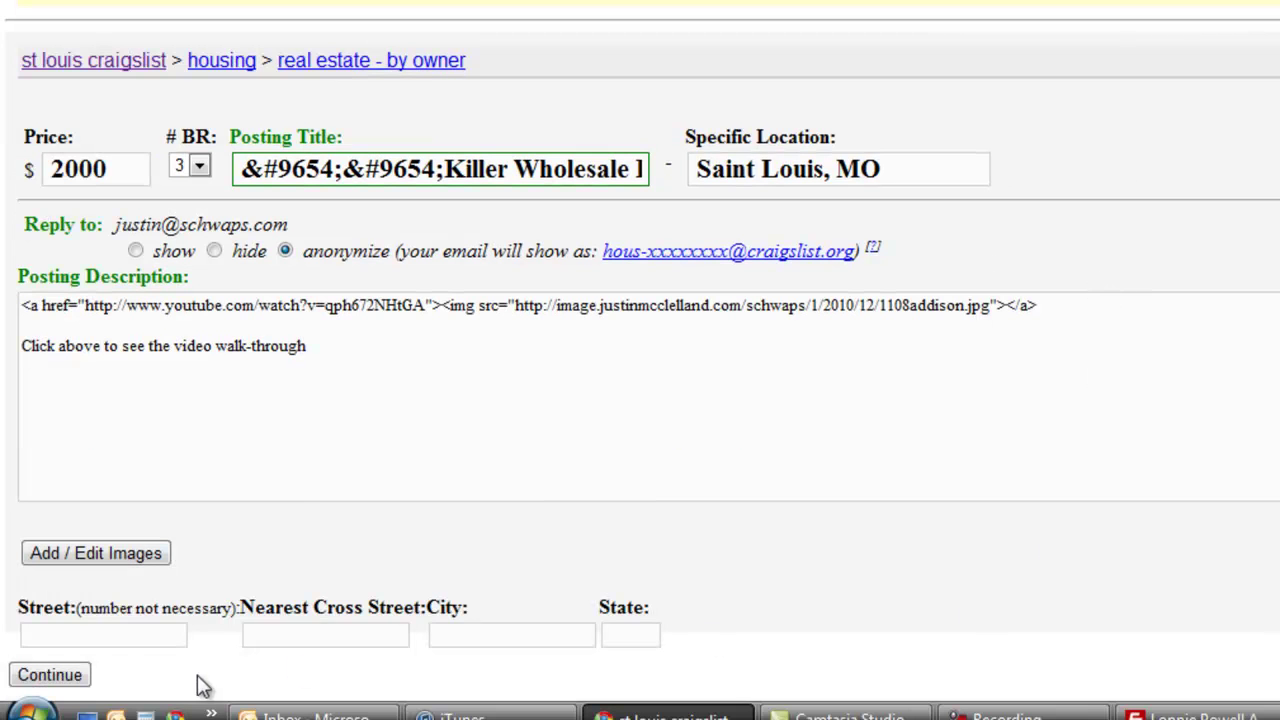
Continue to the ad preview and review the ►► title, house image and walk-through caption
{"action": "left_click", "coordinate": [54, 679]}
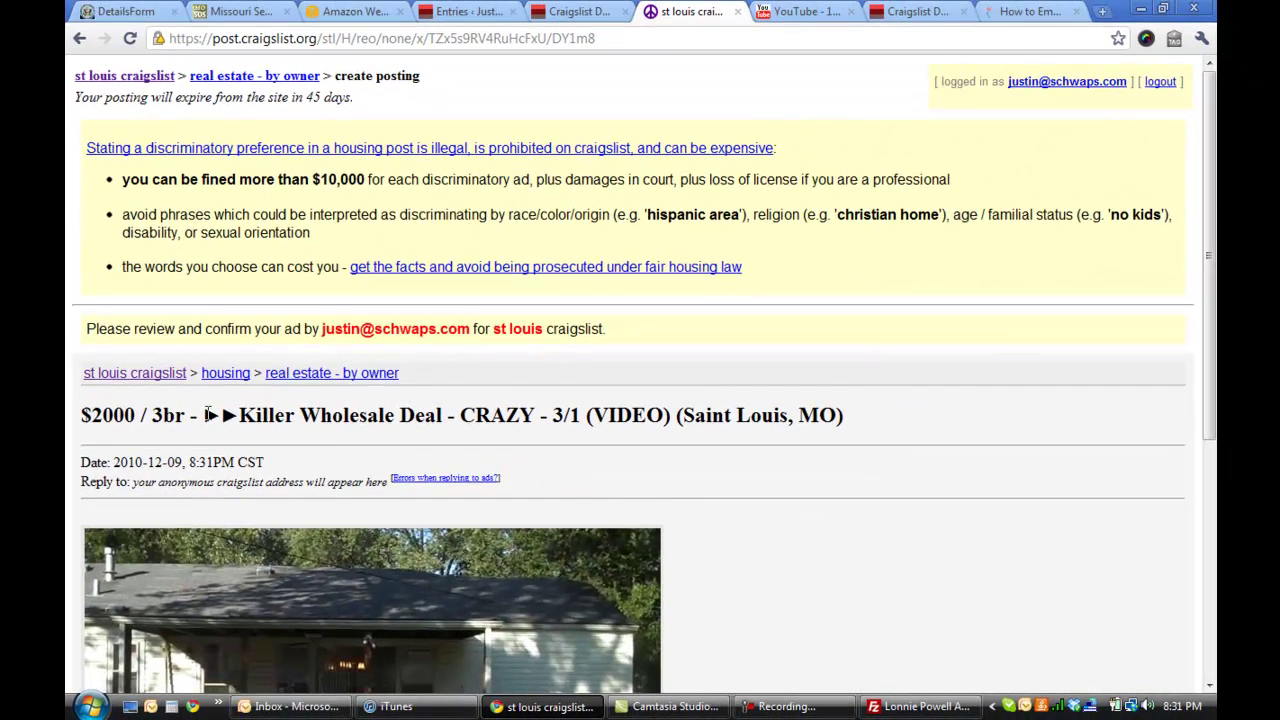
{"action": "scroll", "coordinate": [816, 438], "scroll_direction": "down", "scroll_amount": 3}
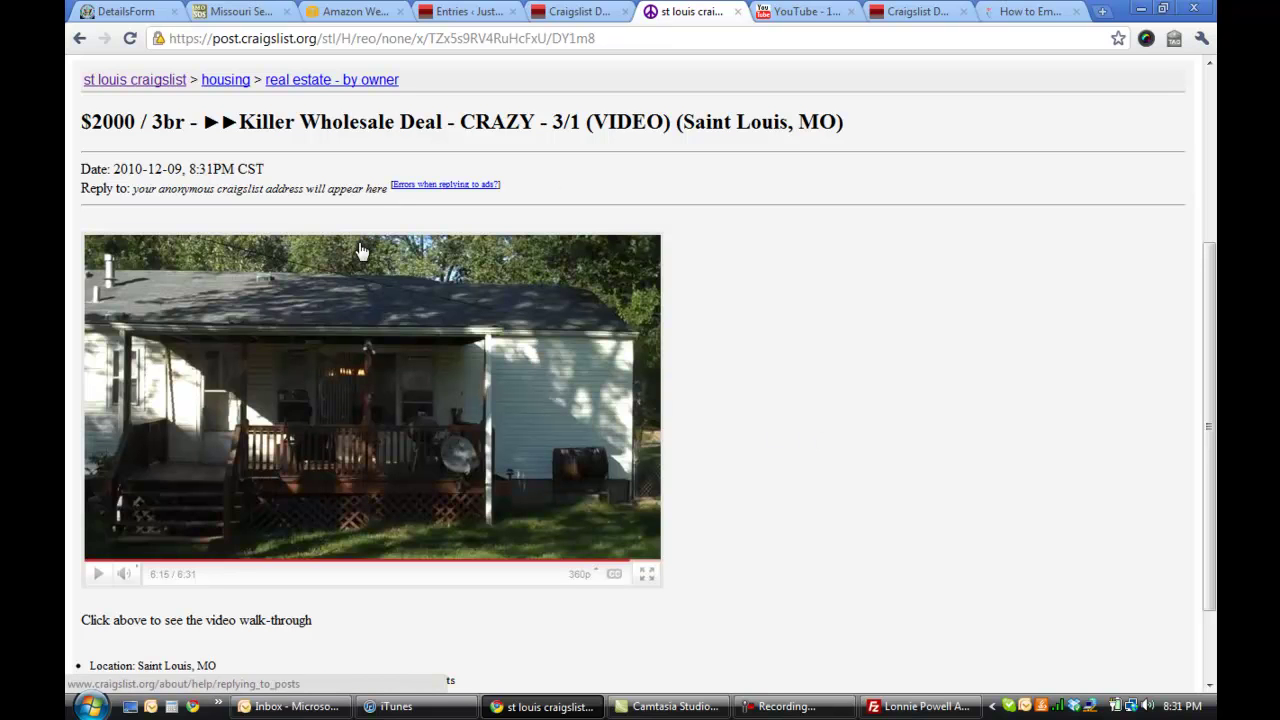
{"action": "scroll", "coordinate": [491, 428], "scroll_direction": "down", "scroll_amount": 1}
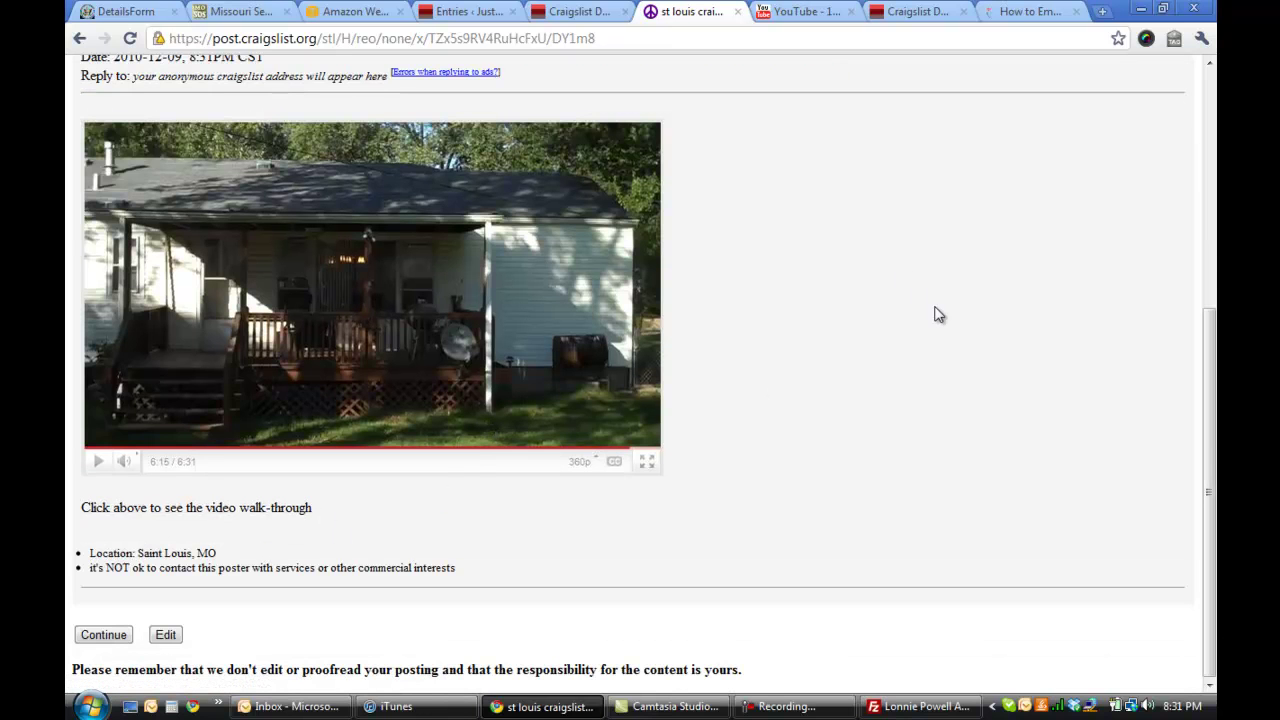
{"action": "scroll", "coordinate": [932, 320], "scroll_direction": "up", "scroll_amount": 4}
{"action": "scroll", "coordinate": [931, 323], "scroll_direction": "down", "scroll_amount": 1}
{"action": "scroll", "coordinate": [931, 323], "scroll_direction": "down", "scroll_amount": 1}
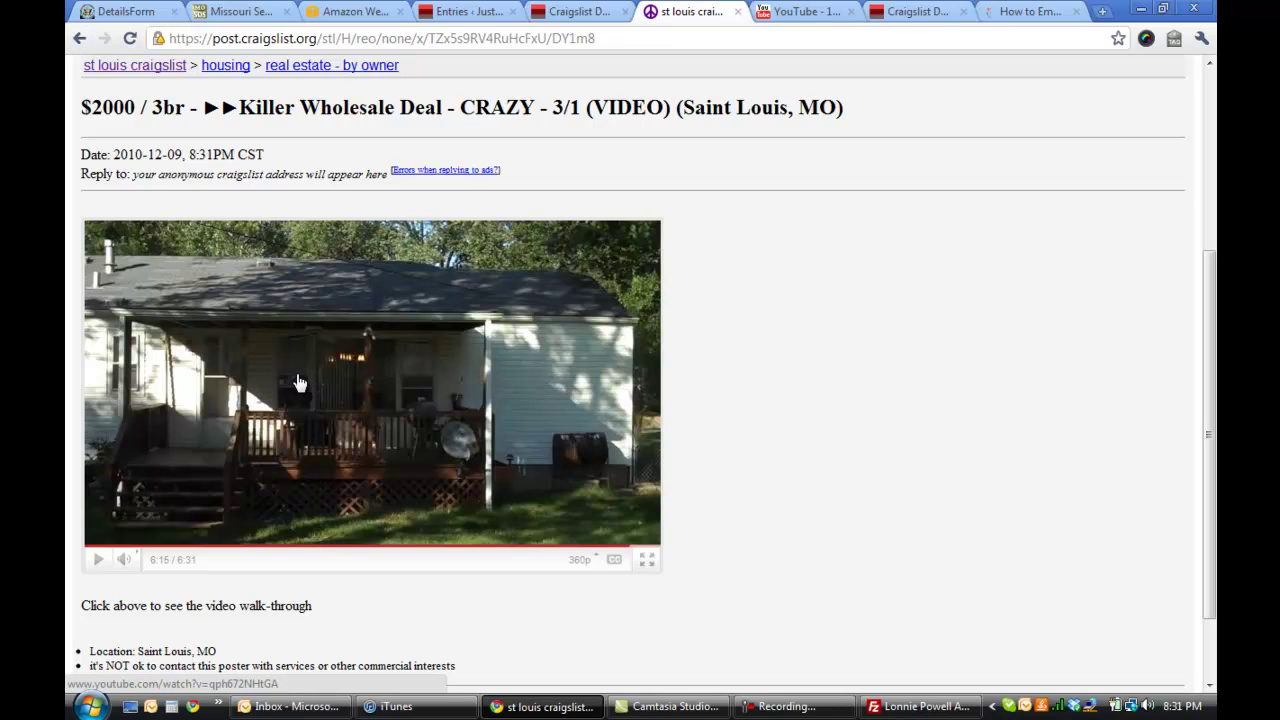
{"action": "left_click", "coordinate": [366, 380]}
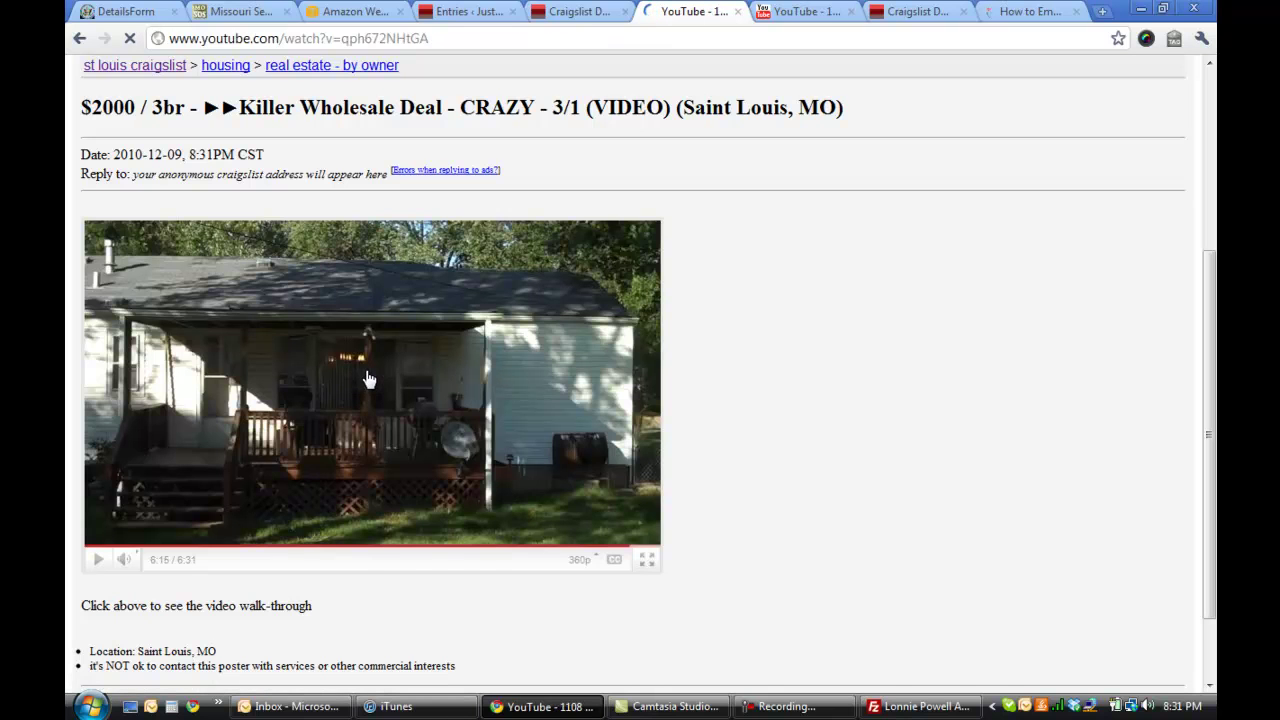